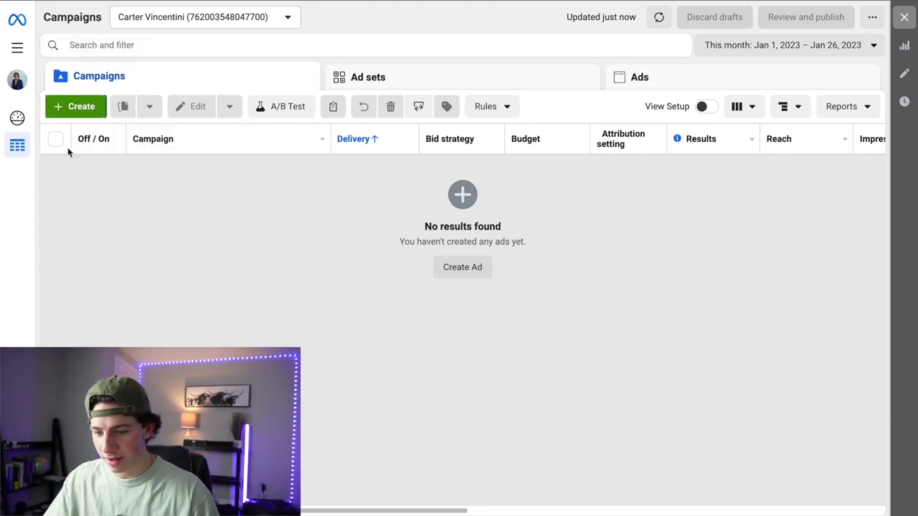
Create a new campaign with the Leads objective.
{"action": "left_click", "coordinate": [76, 107]}
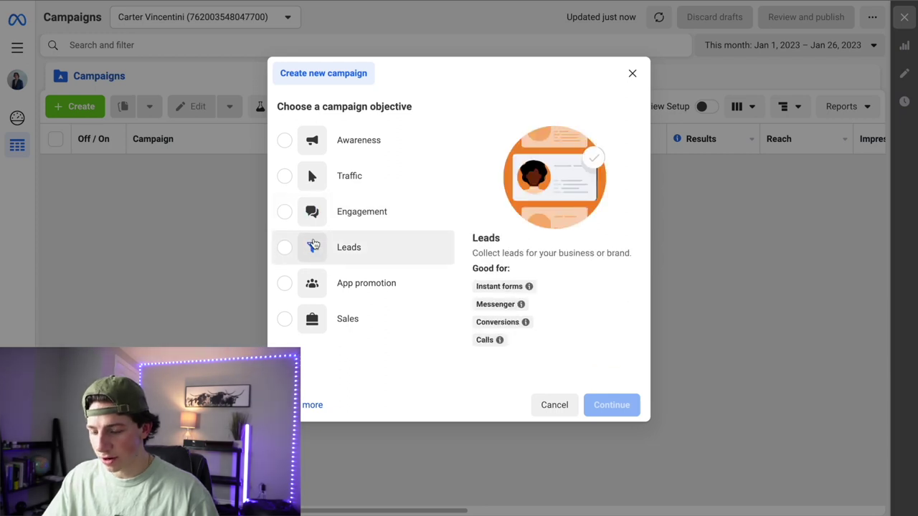
{"action": "left_click", "coordinate": [381, 259]}
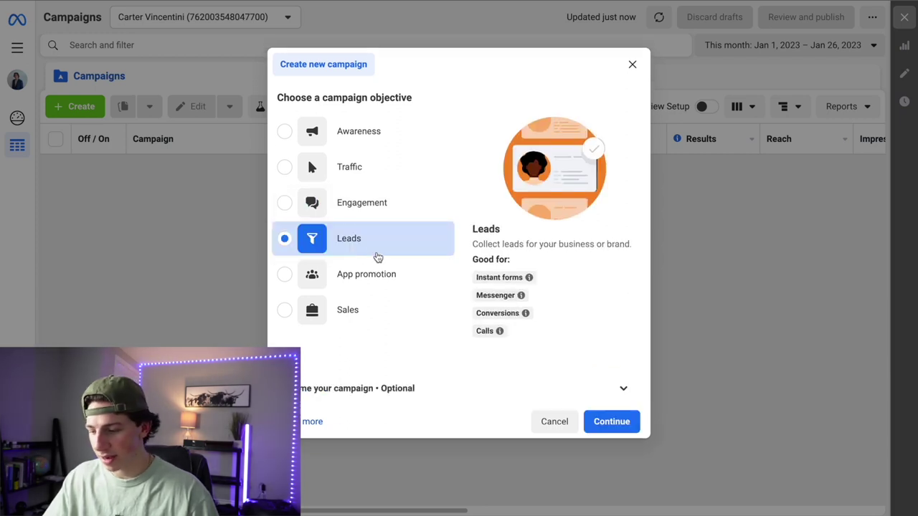
{"action": "left_click", "coordinate": [611, 422]}
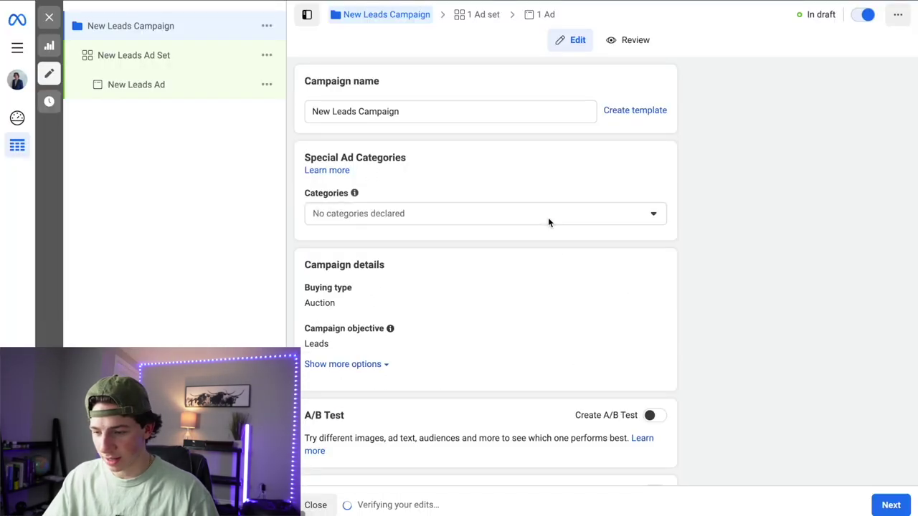
Rename the campaign as "Lead Campaign | IF, OT, MP | Single Image Home Collage".
{"action": "double_click", "coordinate": [439, 109]}
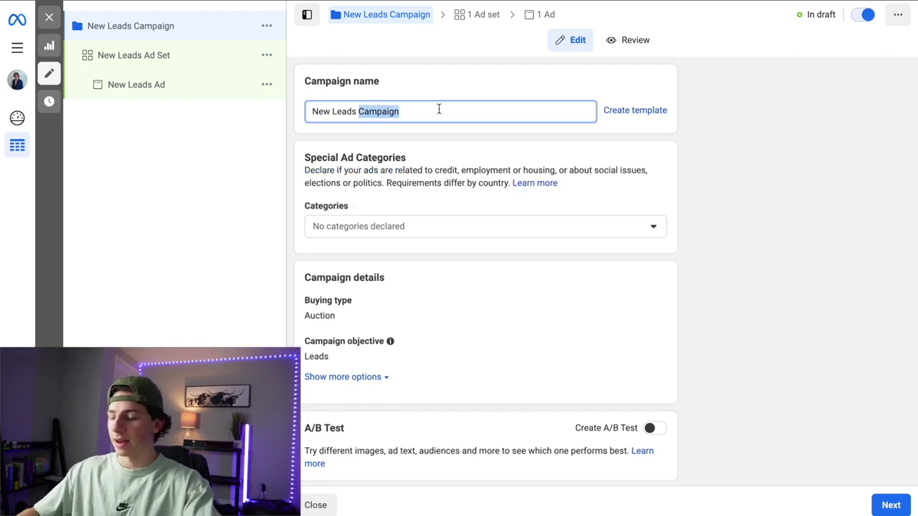
{"action": "key", "text": "ctrl+a"}
{"action": "key", "text": "BackSpace"}
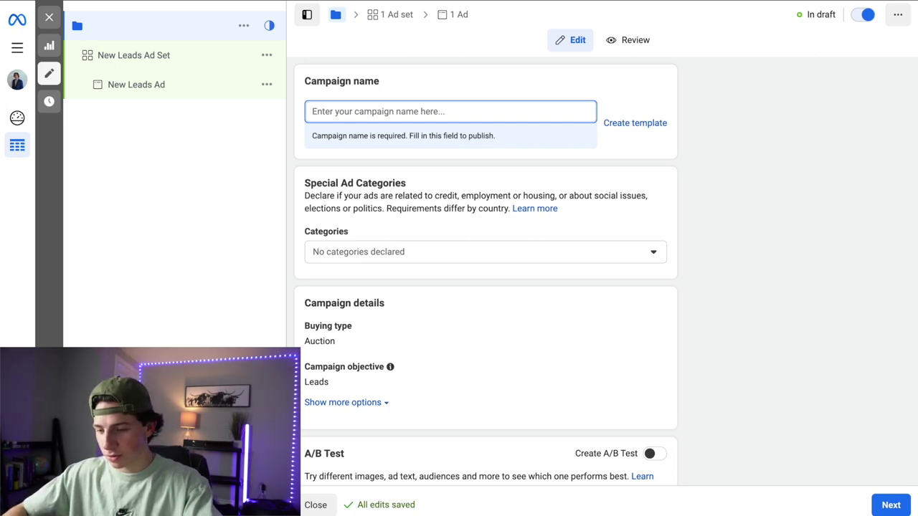
{"action": "type", "text": "Lead Campaign"}
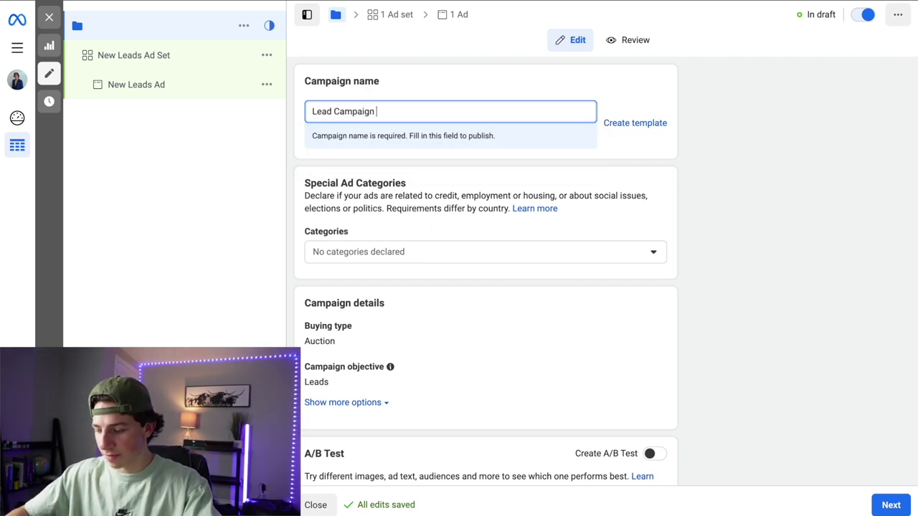
{"action": "type", "text": " | OT"}
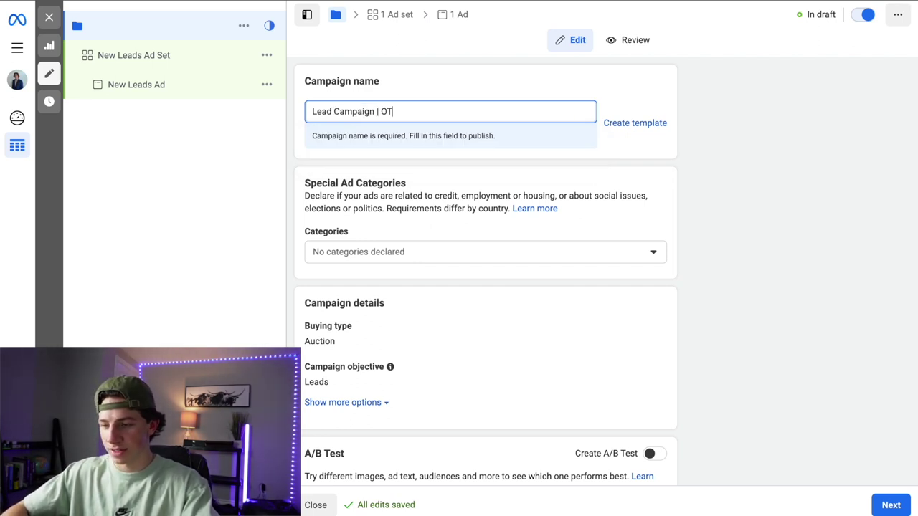
{"action": "key", "text": "BackSpace"}
{"action": "key", "text": "BackSpace"}
{"action": "type", "text": "IF"}
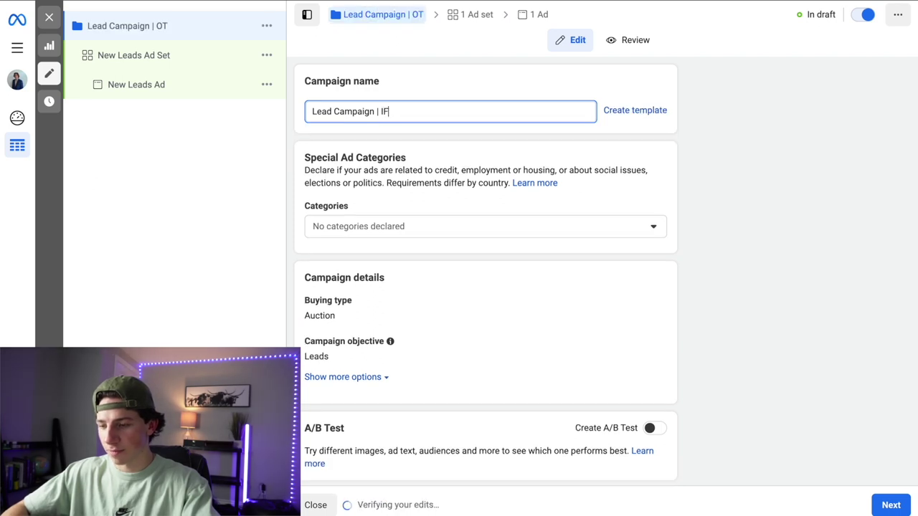
{"action": "type", "text": ", OT, MP"}
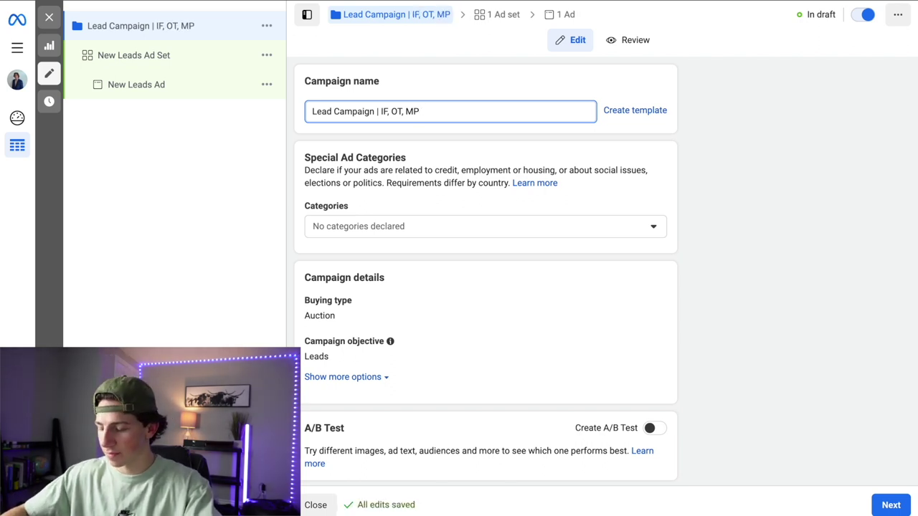
{"action": "type", "text": "| SIngle"}
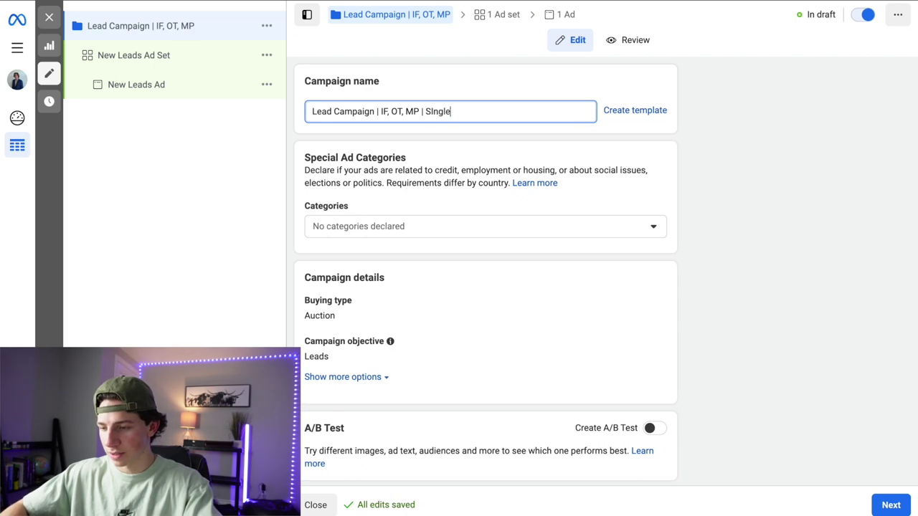
{"action": "type", "text": "ingle Image HOme"}
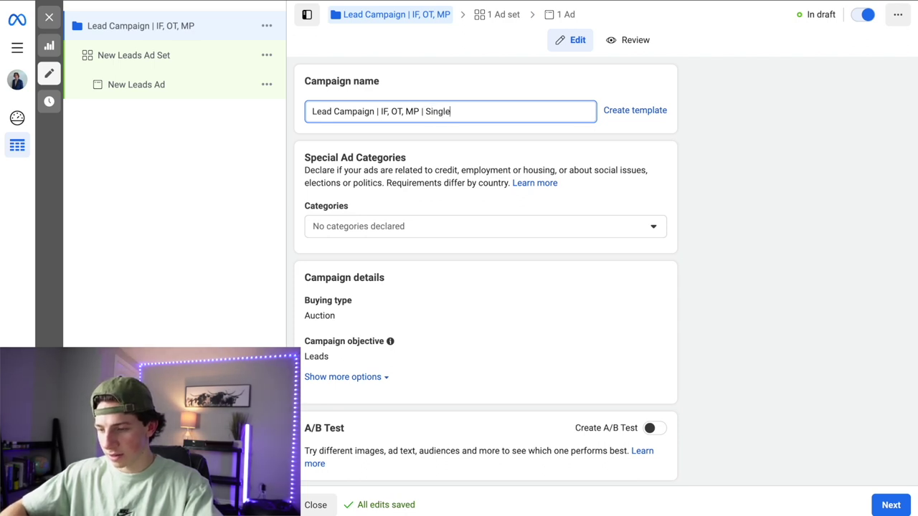
{"action": "key", "text": "BackSpace"}
{"action": "key", "text": "BackSpace"}
{"action": "key", "text": "BackSpace"}
{"action": "type", "text": "ome co"}
{"action": "key", "text": "BackSpace"}
{"action": "key", "text": "BackSpace"}
{"action": "type", "text": "COllage"}
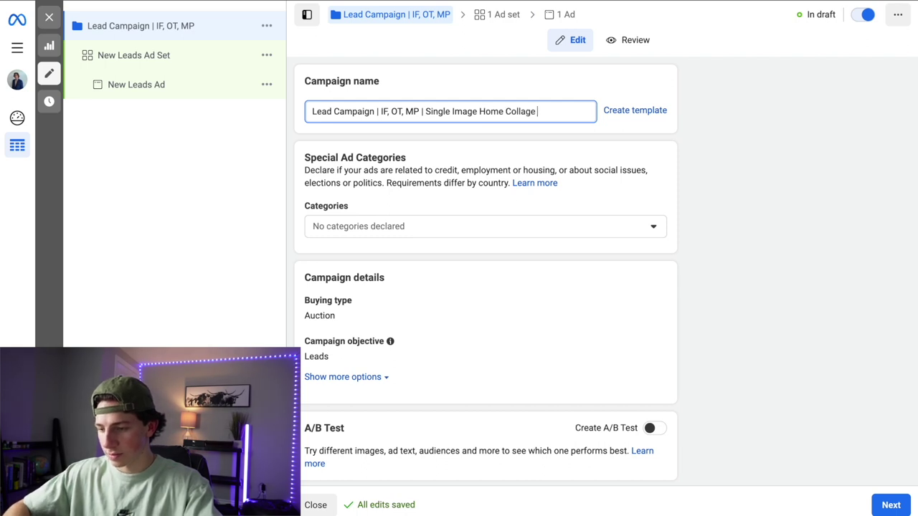
Declare Housing as the campaign's special ad category and continue to the ad set settings.
{"action": "left_click", "coordinate": [453, 225]}
{"action": "left_click", "coordinate": [371, 346]}
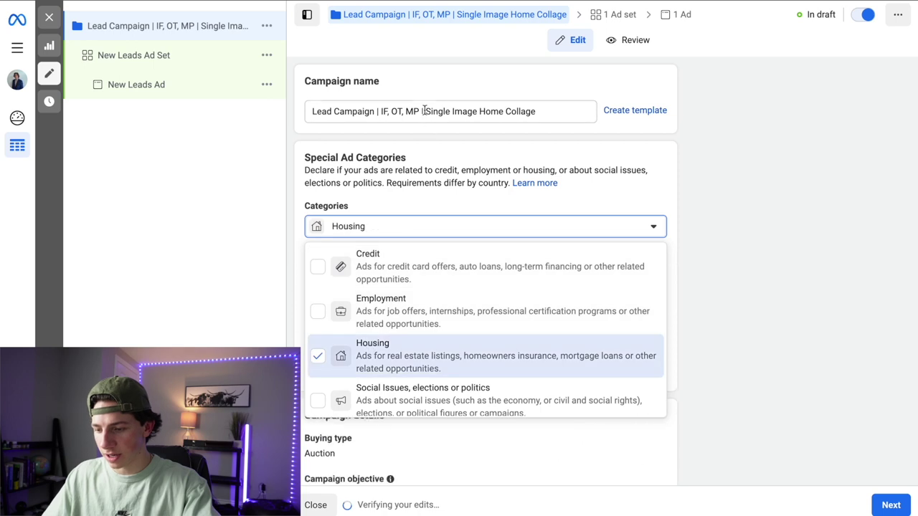
{"action": "scroll", "coordinate": [427, 297], "scroll_direction": "down", "scroll_amount": 2}
{"action": "scroll", "coordinate": [427, 297], "scroll_direction": "down", "scroll_amount": 2}
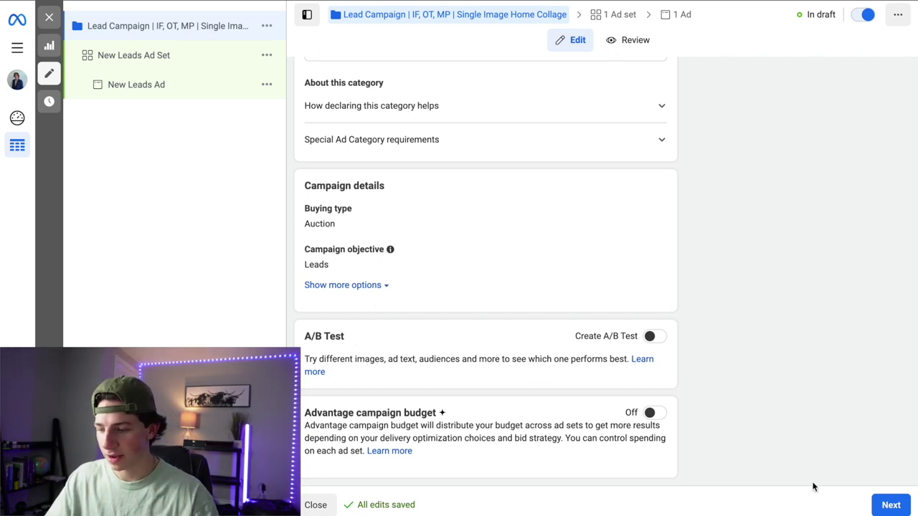
{"action": "scroll", "coordinate": [509, 198], "scroll_direction": "up", "scroll_amount": 5}
{"action": "scroll", "coordinate": [359, 359], "scroll_direction": "down", "scroll_amount": 5}
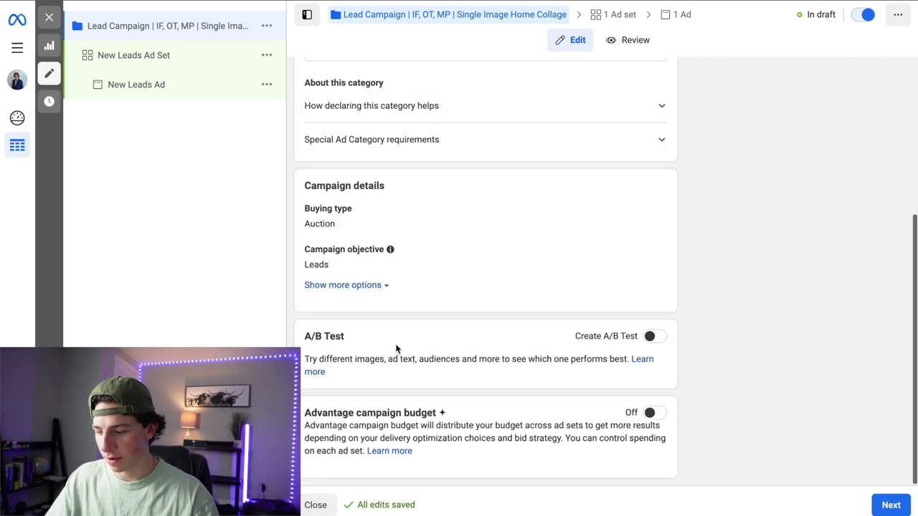
{"action": "left_click", "coordinate": [892, 506]}
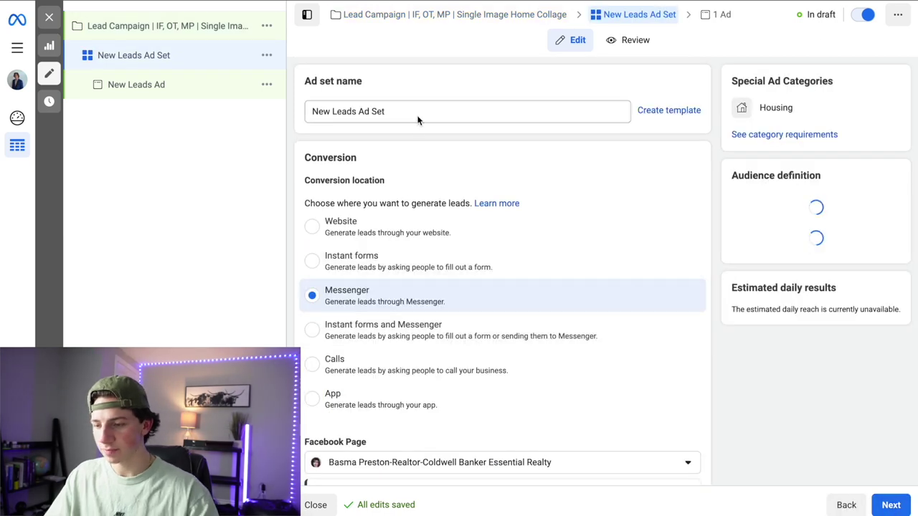
Replace the ad set name with "Instant Form |" and set the conversion location to Instant forms.
{"action": "triple_click", "coordinate": [418, 116]}
{"action": "key", "text": "BackSpace"}
{"action": "type", "text": "In"}
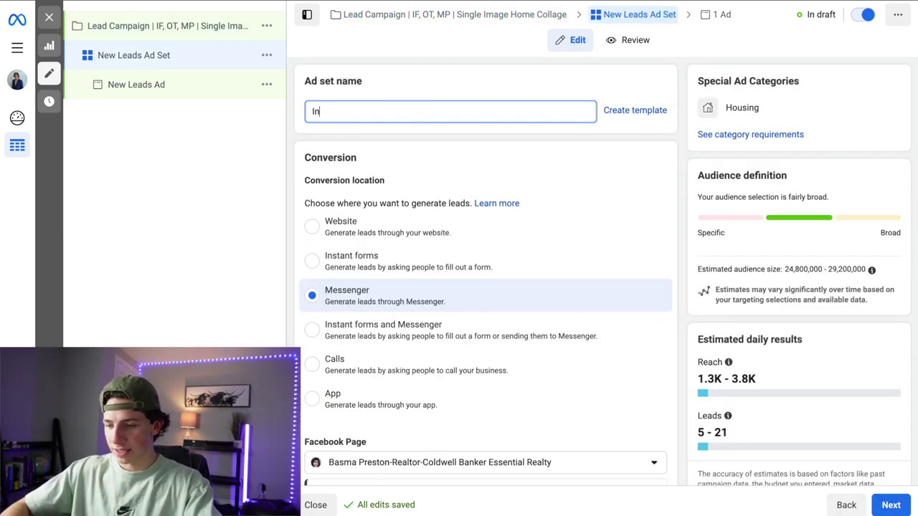
{"action": "type", "text": "sta"}
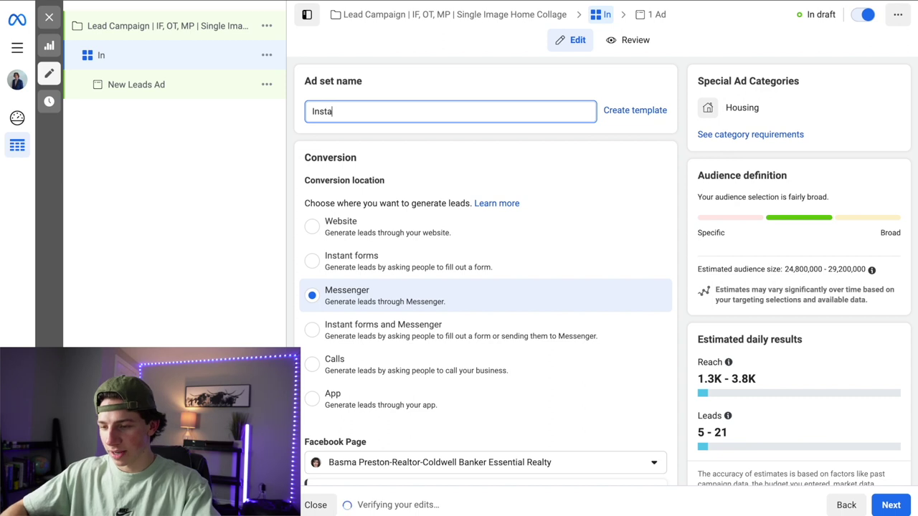
{"action": "type", "text": "nt Form |"}
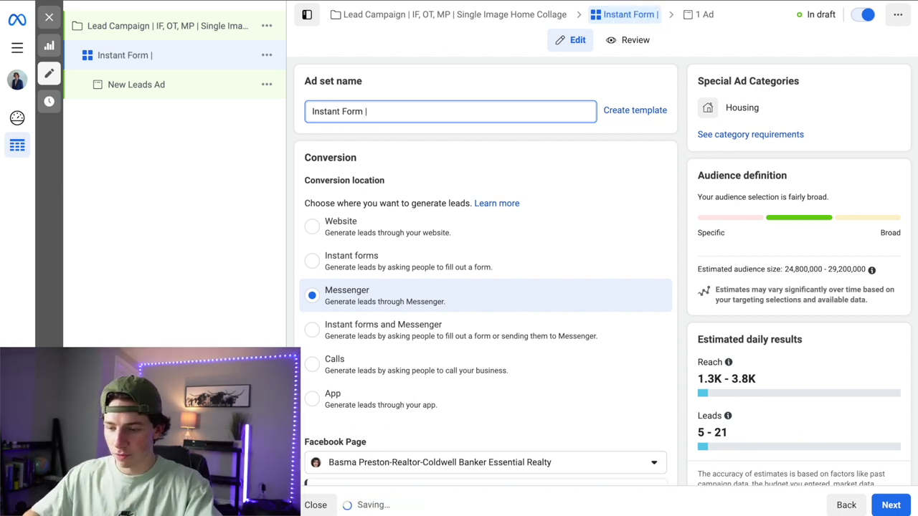
{"action": "left_click", "coordinate": [314, 264]}
Extend the ad set name to "Instant Form | SSM 50miles | Manual Placements".
{"action": "left_click", "coordinate": [426, 109]}
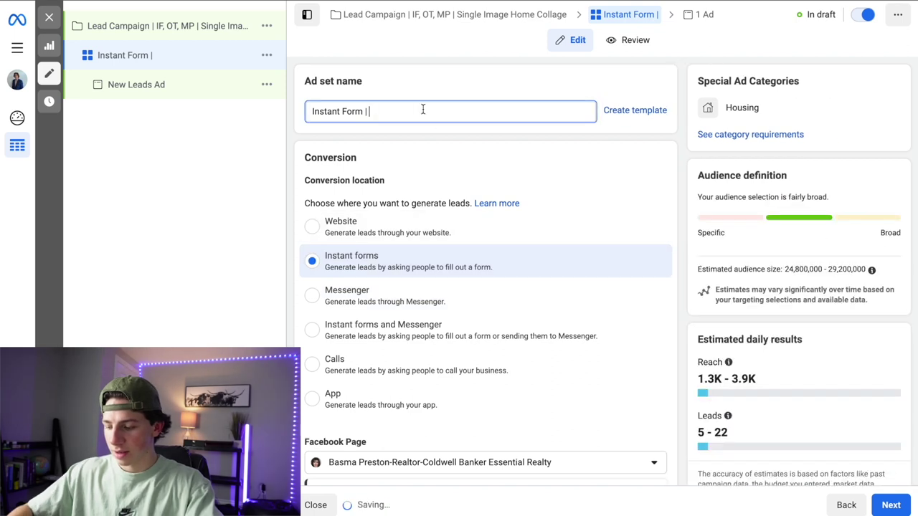
{"action": "type", "text": "| "}
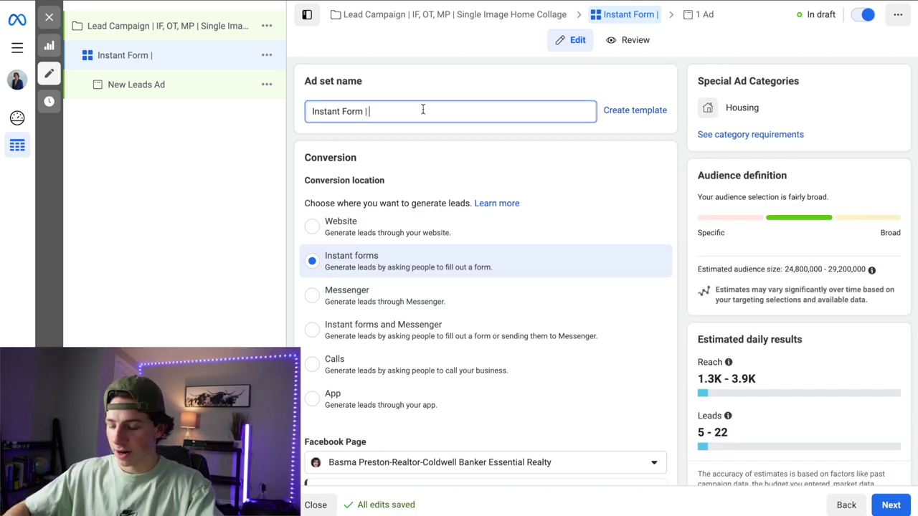
{"action": "type", "text": "SSM 50miles "}
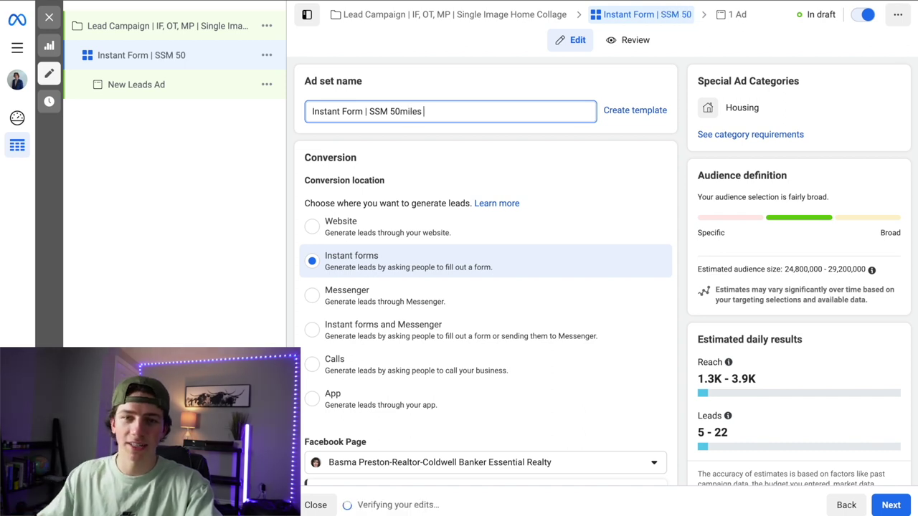
{"action": "type", "text": "| Manual Placementz"}
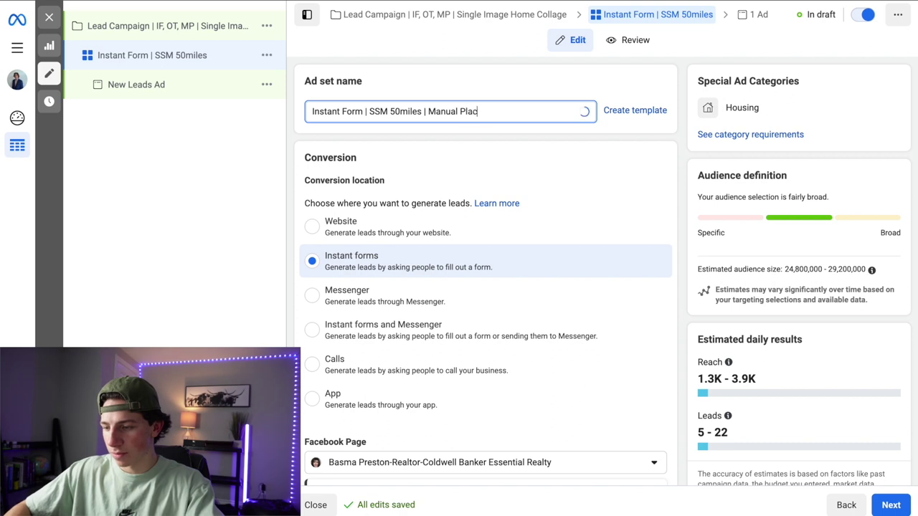
{"action": "key", "text": "BackSpace"}
{"action": "type", "text": "s |"}
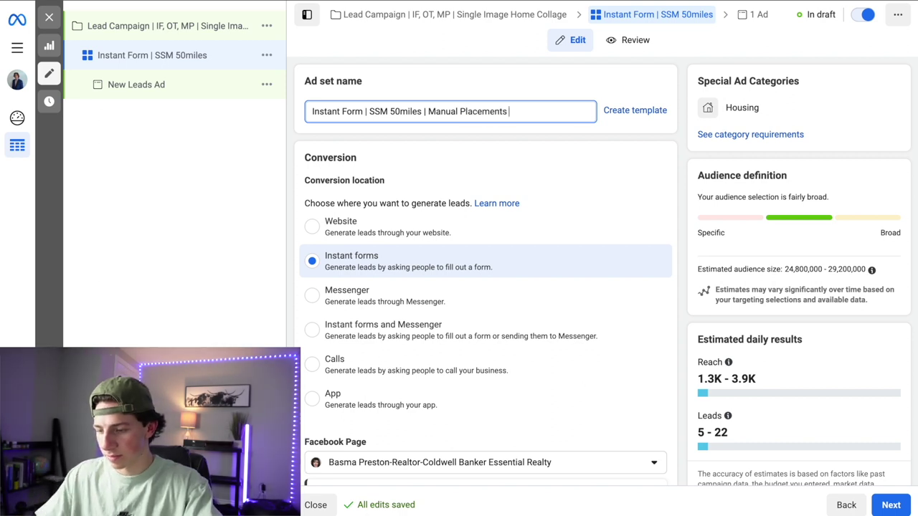
Review the ad set's Facebook Page, dynamic creative, optimization, budget and schedule settings.
{"action": "scroll", "coordinate": [431, 266], "scroll_direction": "down", "scroll_amount": 2}
{"action": "scroll", "coordinate": [590, 392], "scroll_direction": "down", "scroll_amount": 2}
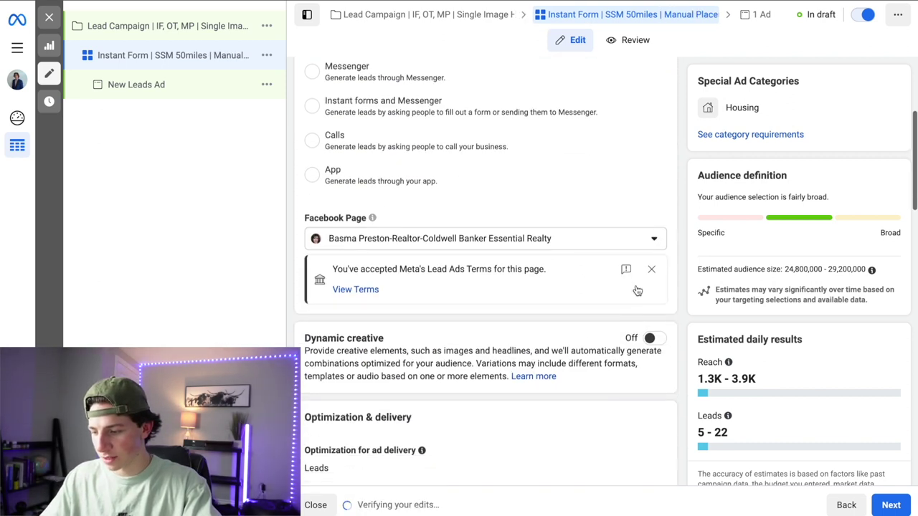
{"action": "scroll", "coordinate": [430, 236], "scroll_direction": "down", "scroll_amount": 3}
{"action": "scroll", "coordinate": [394, 229], "scroll_direction": "down", "scroll_amount": 2}
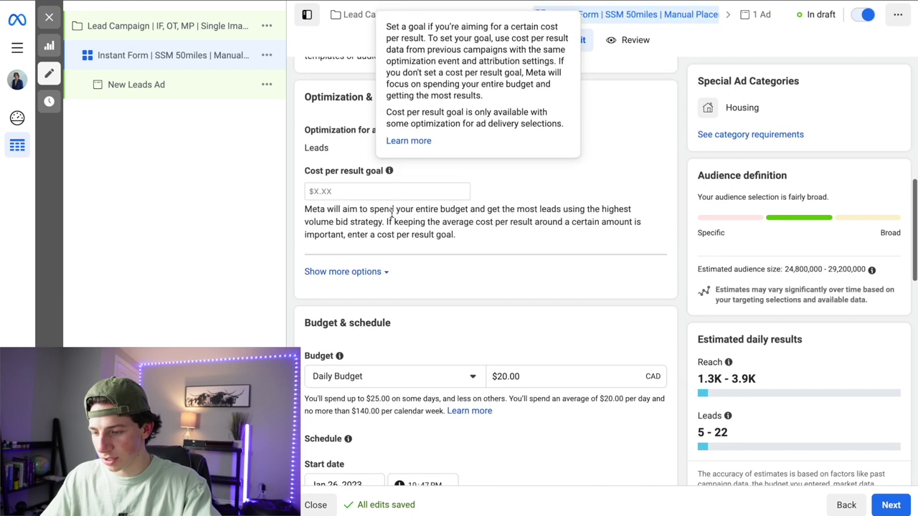
{"action": "scroll", "coordinate": [405, 265], "scroll_direction": "down", "scroll_amount": 3}
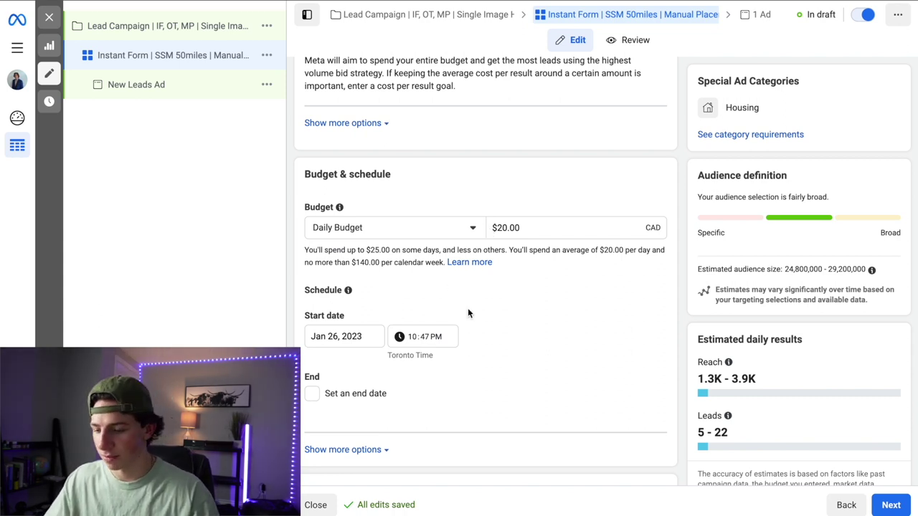
{"action": "scroll", "coordinate": [468, 308], "scroll_direction": "down", "scroll_amount": 3}
{"action": "scroll", "coordinate": [468, 309], "scroll_direction": "up", "scroll_amount": 1}
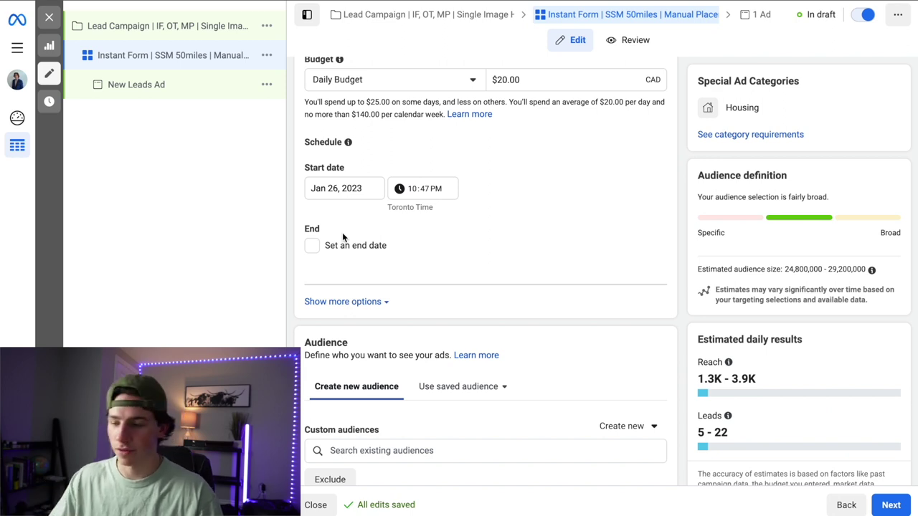
Dismiss the custom audience notice and change the audience location from Canada to Sault Sainte Marie, Ontario with a 50-mile radius.
{"action": "scroll", "coordinate": [461, 246], "scroll_direction": "down", "scroll_amount": 4}
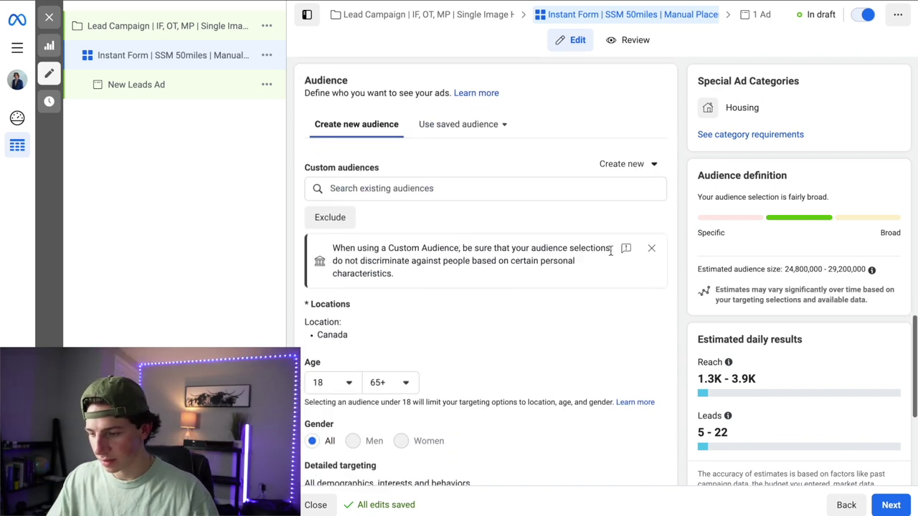
{"action": "left_click", "coordinate": [651, 248]}
{"action": "scroll", "coordinate": [651, 215], "scroll_direction": "down", "scroll_amount": 1}
{"action": "left_click", "coordinate": [649, 173]}
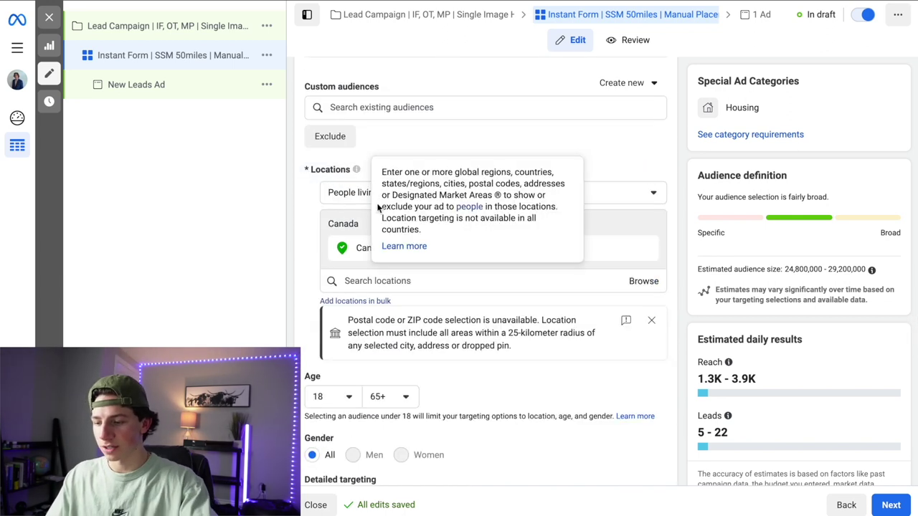
{"action": "left_click", "coordinate": [419, 280]}
{"action": "type", "text": "S"}
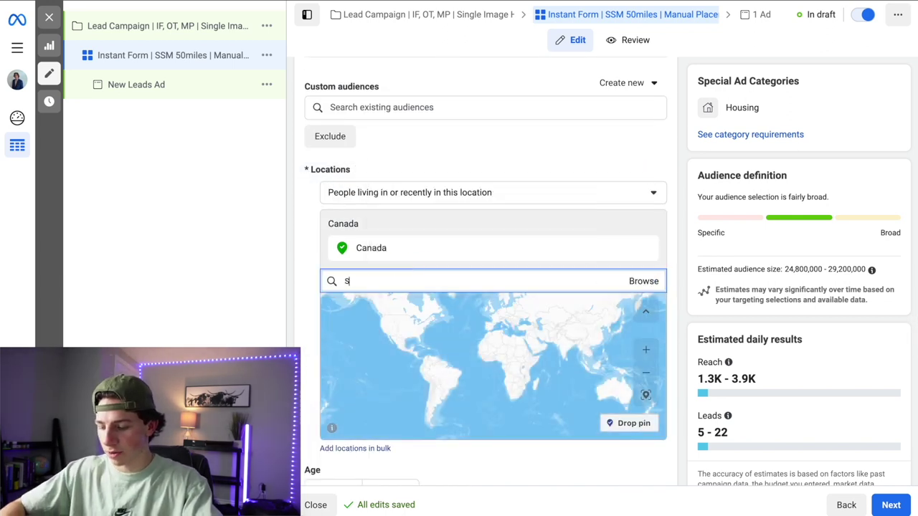
{"action": "type", "text": "Ault ste marie"}
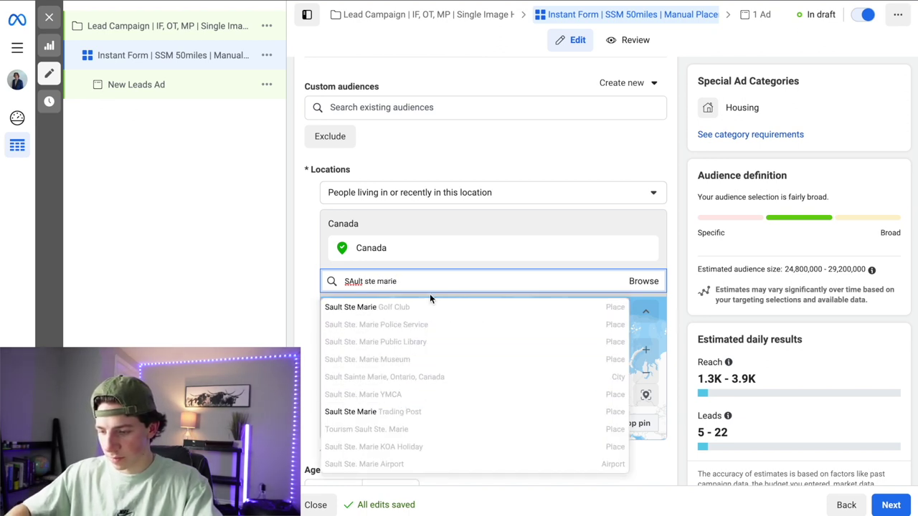
{"action": "type", "text": " Ontar"}
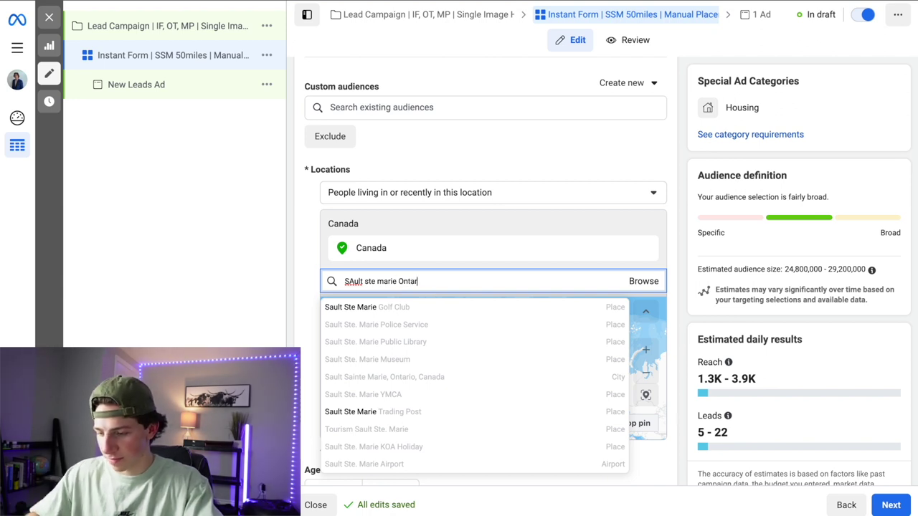
{"action": "left_click", "coordinate": [501, 308]}
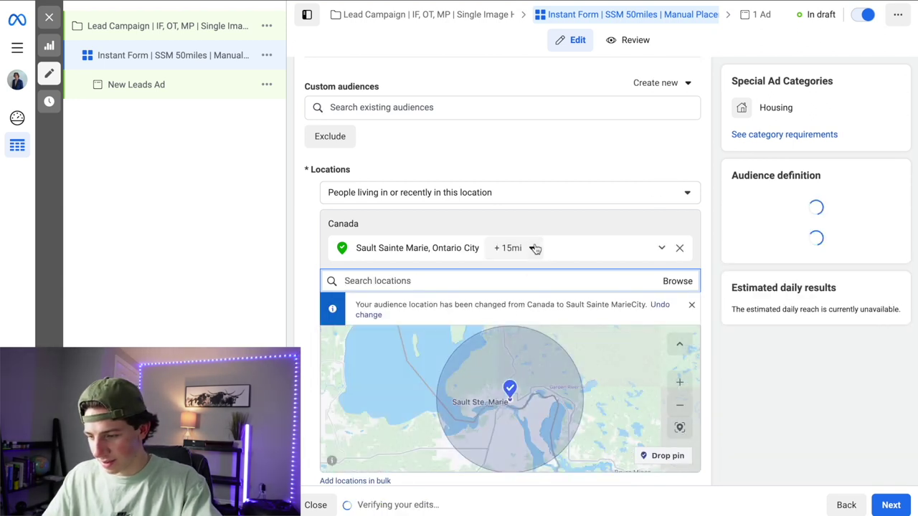
{"action": "left_click", "coordinate": [531, 248]}
{"action": "left_click_drag", "start_coordinate": [514, 303], "coordinate": [654, 307]}
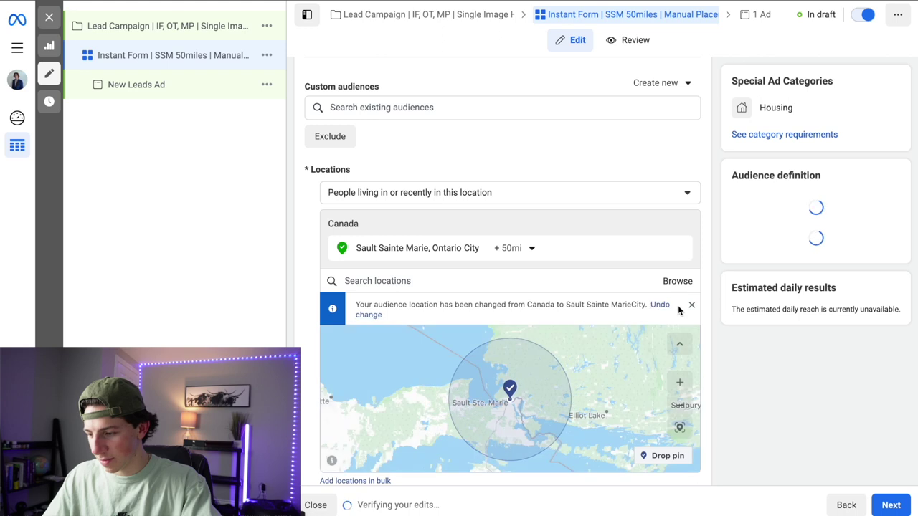
Dismiss the location change notice and switch the ad set to manual placements.
{"action": "left_click", "coordinate": [660, 307]}
{"action": "scroll", "coordinate": [696, 307], "scroll_direction": "down", "scroll_amount": 3}
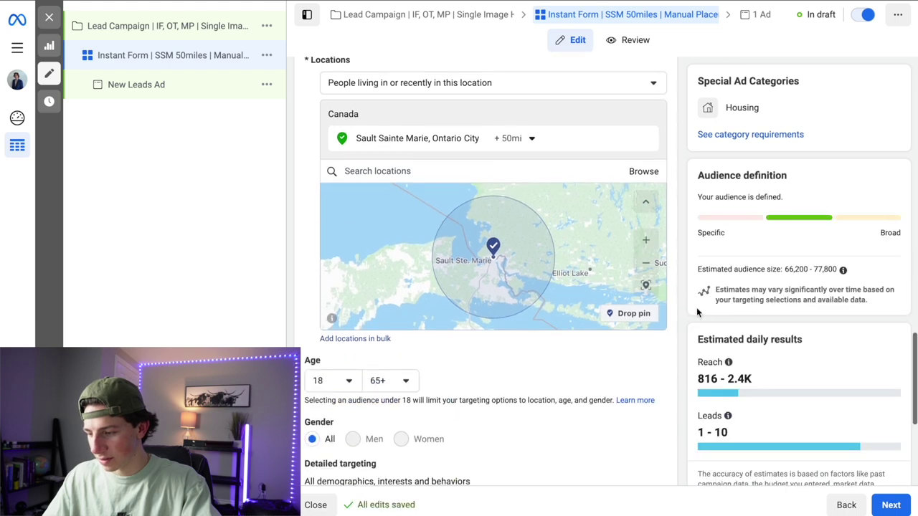
{"action": "mouse_move", "coordinate": [721, 362]}
{"action": "scroll", "coordinate": [619, 381], "scroll_direction": "down", "scroll_amount": 5}
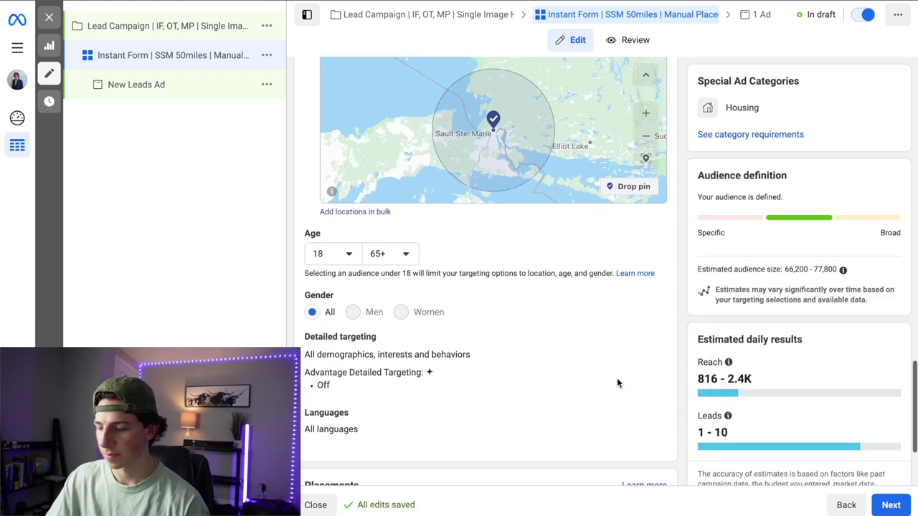
{"action": "left_click", "coordinate": [311, 423]}
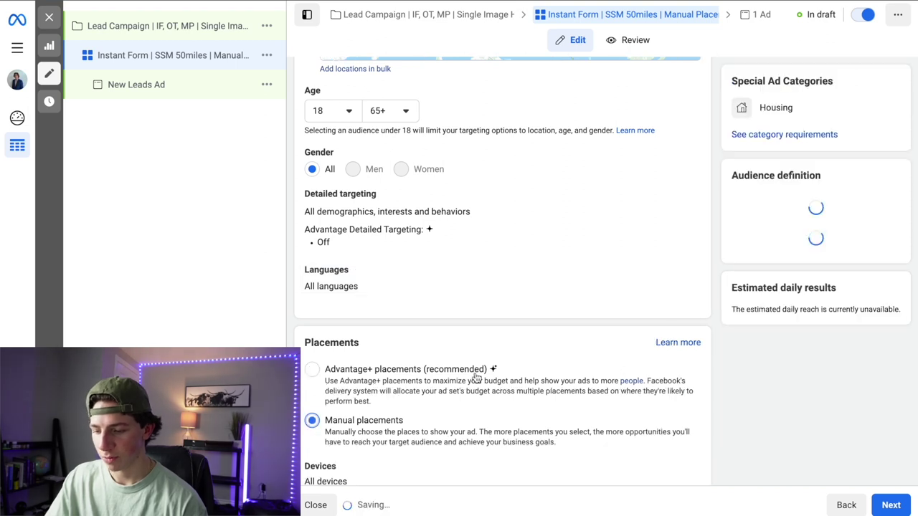
{"action": "scroll", "coordinate": [474, 373], "scroll_direction": "down", "scroll_amount": 3}
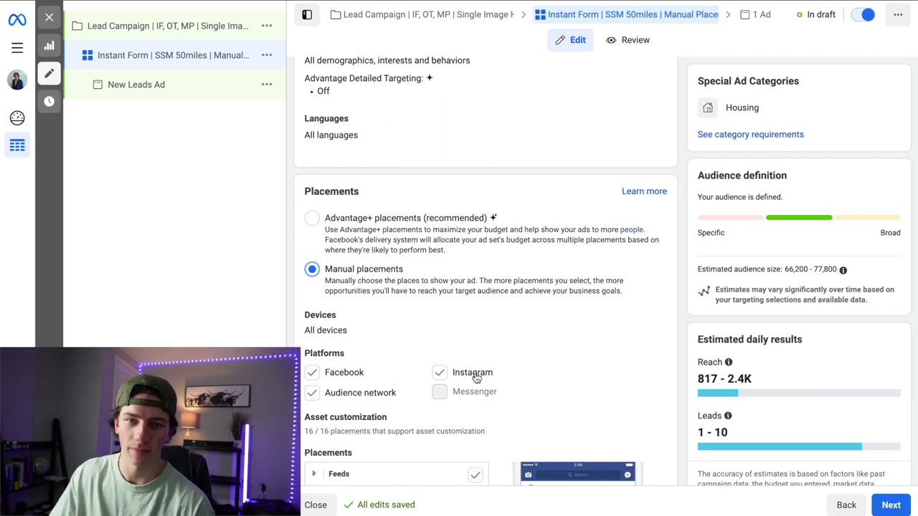
{"action": "scroll", "coordinate": [375, 431], "scroll_direction": "down", "scroll_amount": 4}
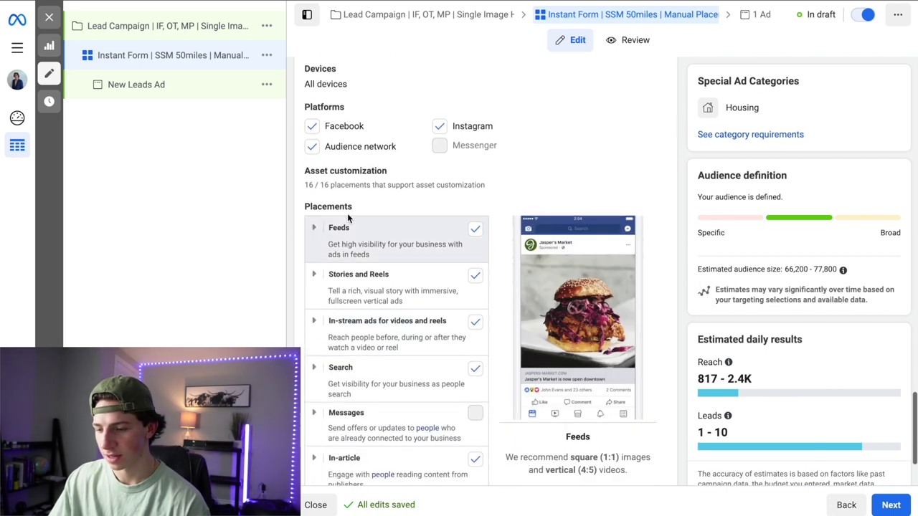
Exclude the Audience network platform and the In-article, In-stream ads for videos and reels, and Search placements.
{"action": "left_click", "coordinate": [313, 146]}
{"action": "scroll", "coordinate": [498, 242], "scroll_direction": "down", "scroll_amount": 2}
{"action": "scroll", "coordinate": [449, 225], "scroll_direction": "up", "scroll_amount": 1}
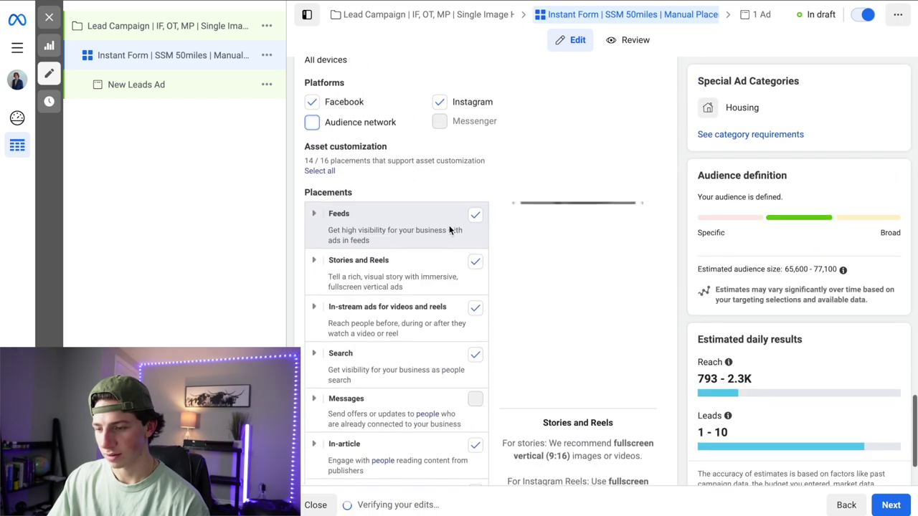
{"action": "scroll", "coordinate": [402, 230], "scroll_direction": "down", "scroll_amount": 2}
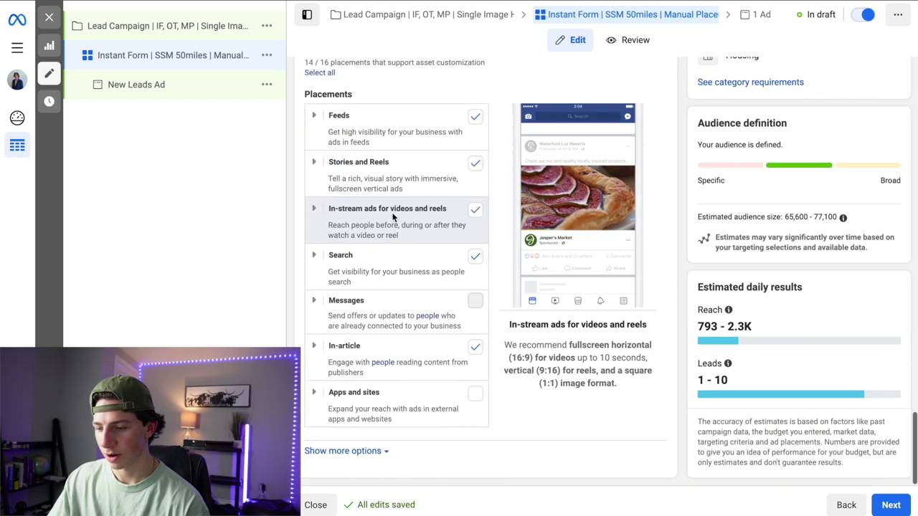
{"action": "left_click", "coordinate": [476, 347]}
{"action": "left_click", "coordinate": [476, 209]}
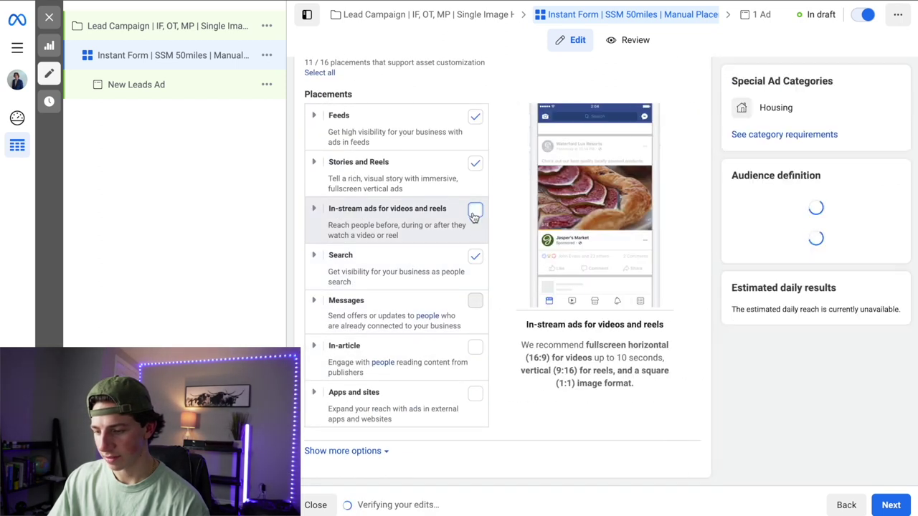
{"action": "left_click", "coordinate": [476, 258]}
Remove Facebook Reels and Instagram Reels from the Stories and Reels placements.
{"action": "left_click", "coordinate": [444, 168]}
{"action": "scroll", "coordinate": [474, 276], "scroll_direction": "down", "scroll_amount": 1}
{"action": "left_click", "coordinate": [474, 281]}
{"action": "left_click", "coordinate": [476, 257]}
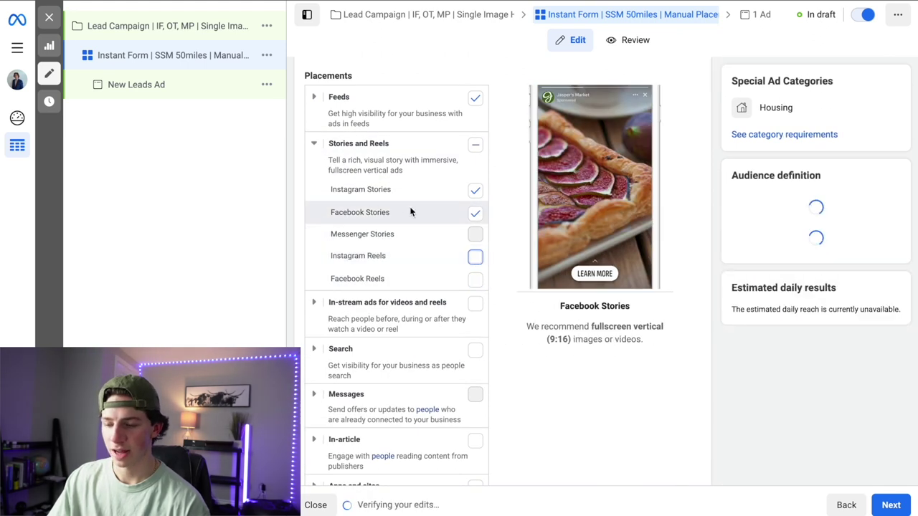
Remove Instagram Explore home, Instagram Explore, Facebook video feeds and Facebook Marketplace from the Feeds placements.
{"action": "left_click", "coordinate": [423, 107]}
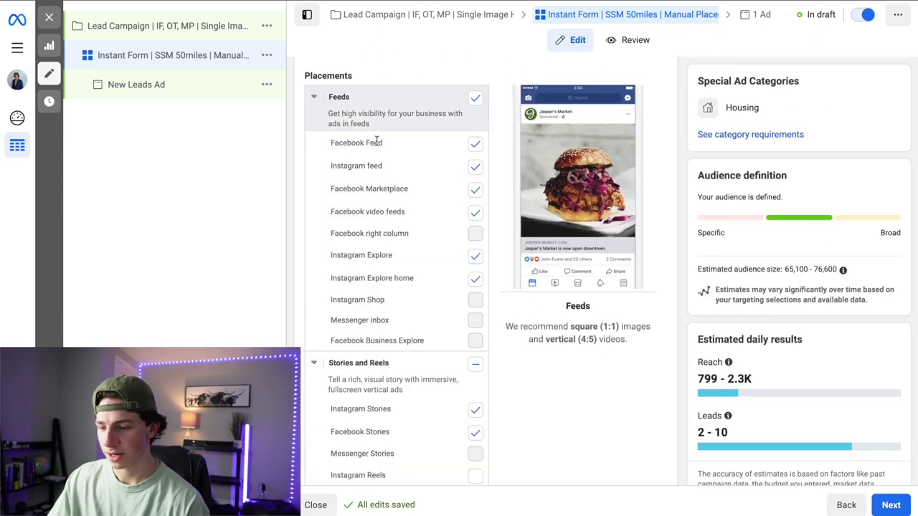
{"action": "left_click", "coordinate": [476, 279]}
{"action": "left_click", "coordinate": [475, 256]}
{"action": "left_click", "coordinate": [475, 212]}
{"action": "left_click", "coordinate": [475, 190]}
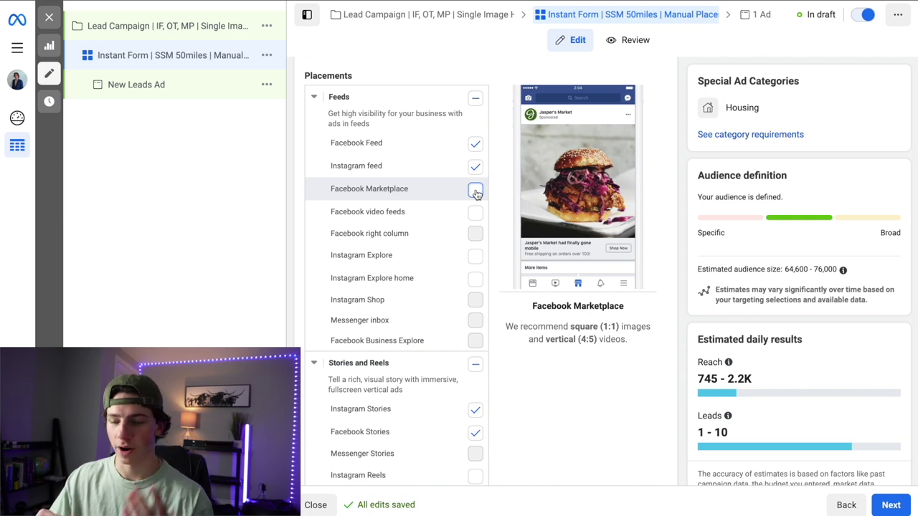
{"action": "scroll", "coordinate": [414, 294], "scroll_direction": "down", "scroll_amount": 5}
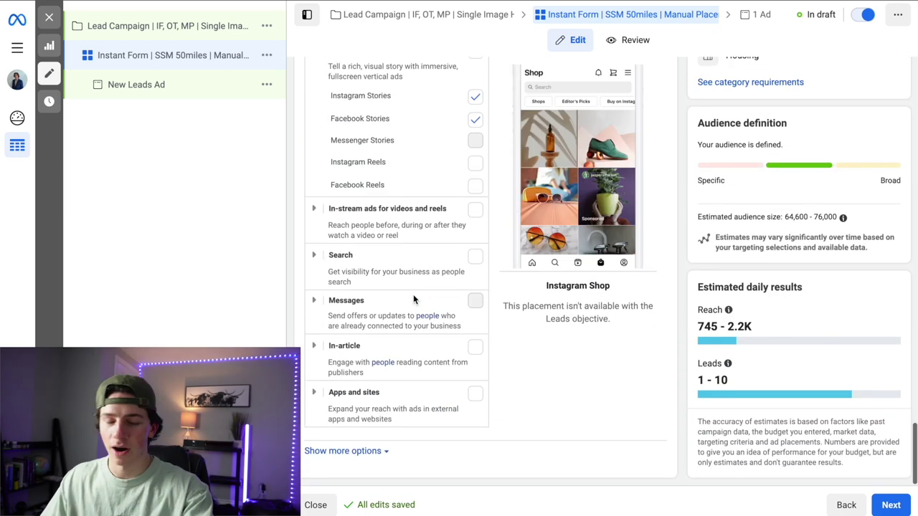
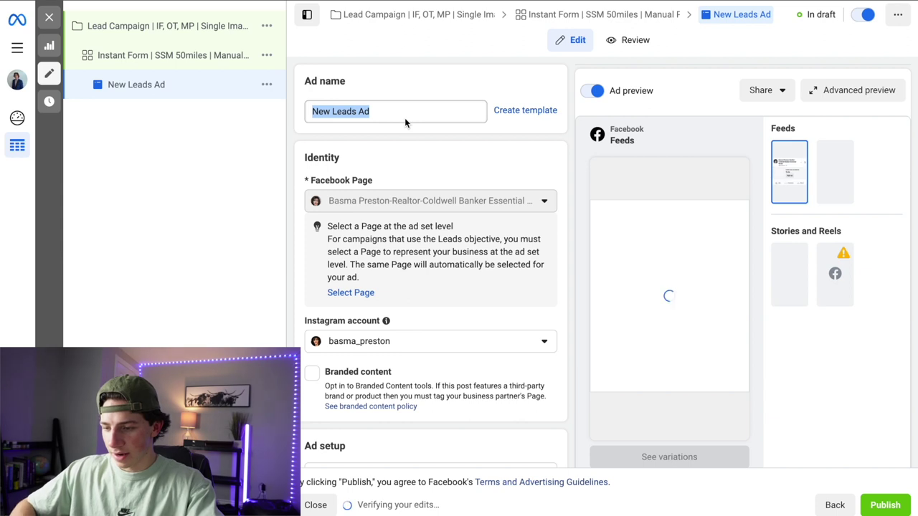
Rename the ad "Home Collage".
{"action": "triple_click", "coordinate": [394, 111]}
{"action": "key", "text": "BackSpace"}
{"action": "type", "text": "Home Collage"}
{"action": "left_click", "coordinate": [431, 137]}
Turn off multi-advertiser ads in the ad setup.
{"action": "scroll", "coordinate": [368, 292], "scroll_direction": "down", "scroll_amount": 5}
{"action": "left_click", "coordinate": [311, 277]}
{"action": "scroll", "coordinate": [440, 309], "scroll_direction": "down", "scroll_amount": 2}
{"action": "scroll", "coordinate": [444, 295], "scroll_direction": "down", "scroll_amount": 2}
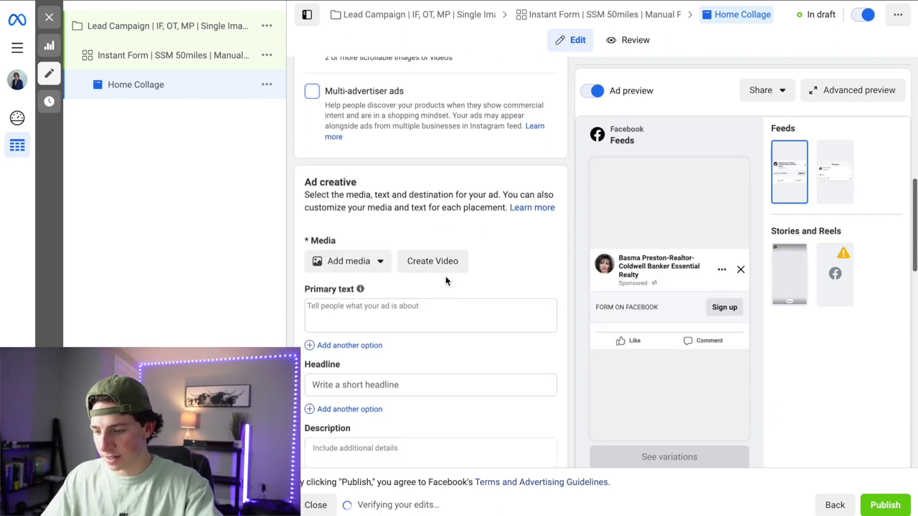
{"action": "left_click", "coordinate": [373, 212]}
{"action": "left_click", "coordinate": [363, 240]}
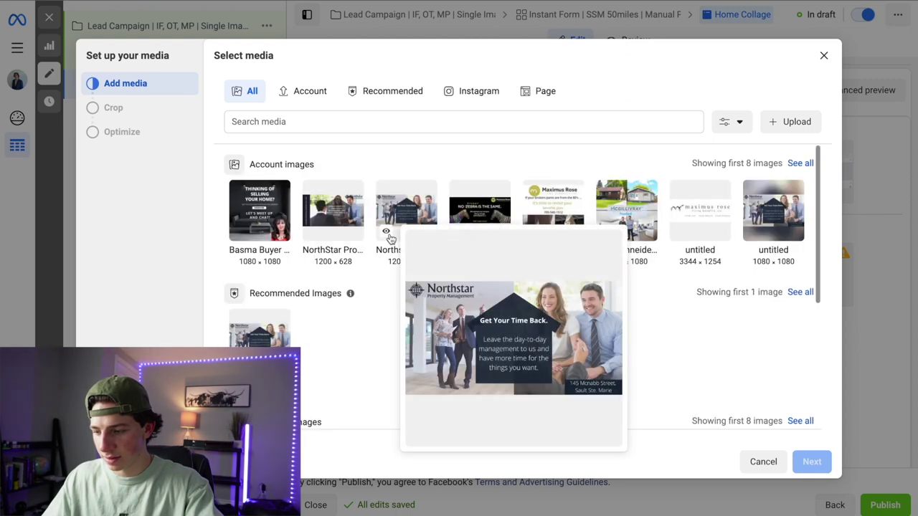
{"action": "scroll", "coordinate": [434, 314], "scroll_direction": "down", "scroll_amount": 1}
{"action": "scroll", "coordinate": [434, 314], "scroll_direction": "down", "scroll_amount": 3}
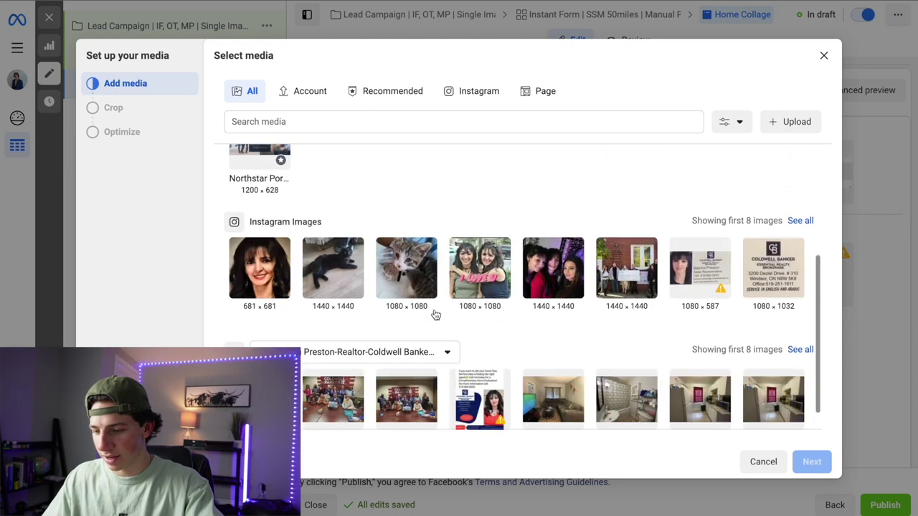
{"action": "scroll", "coordinate": [434, 314], "scroll_direction": "up", "scroll_amount": 4}
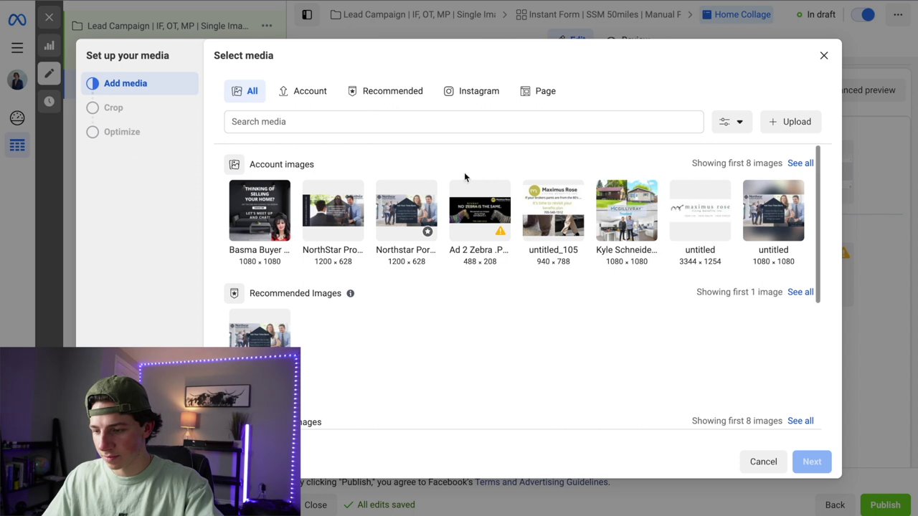
{"action": "left_click", "coordinate": [824, 56]}
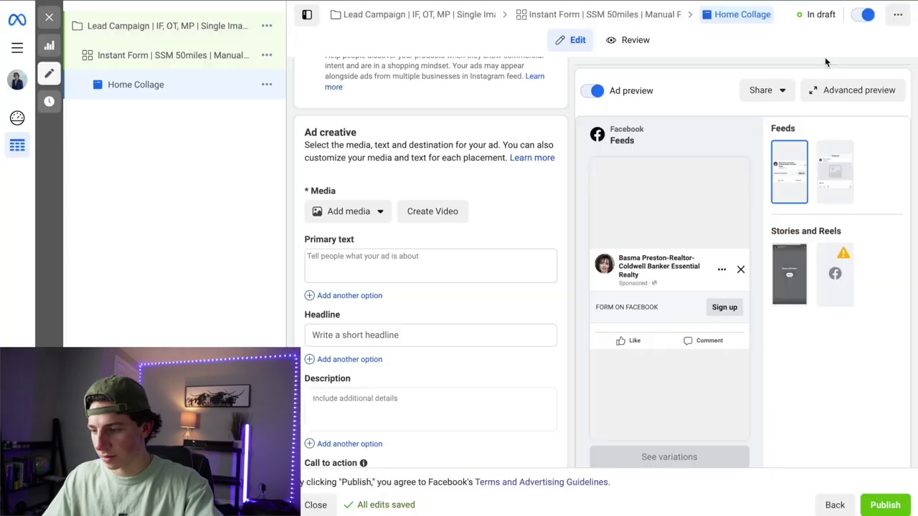
{"action": "scroll", "coordinate": [468, 240], "scroll_direction": "up", "scroll_amount": 3}
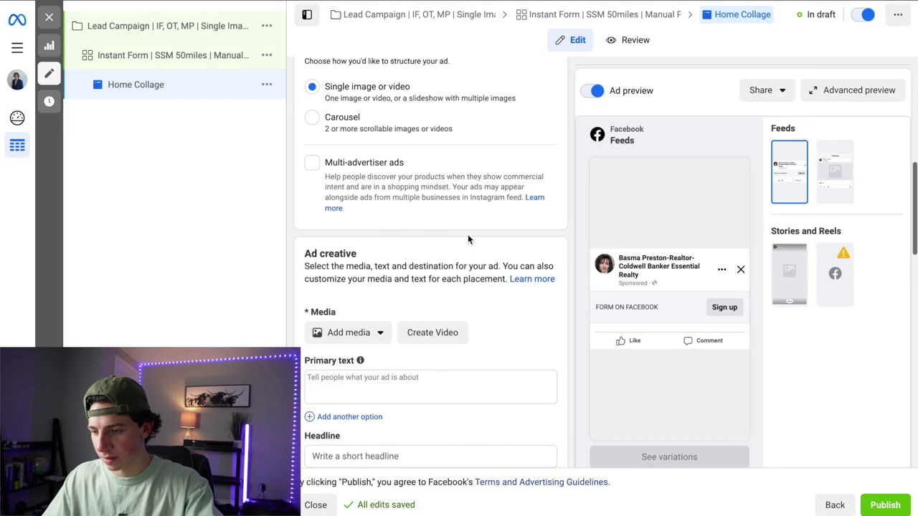
Add the 1080 × 1080 McGillivray home collage from the account images as the ad's media, using the original crops.
{"action": "left_click", "coordinate": [346, 359]}
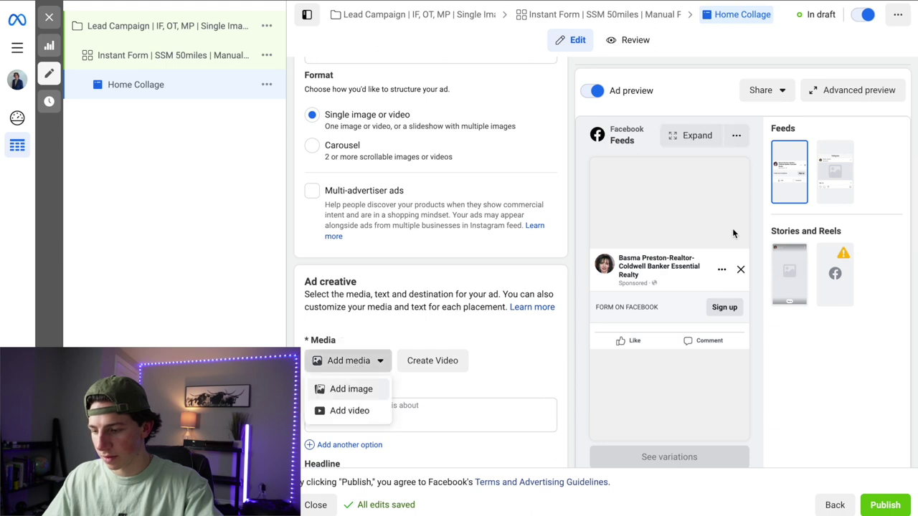
{"action": "left_click", "coordinate": [352, 392]}
{"action": "left_click", "coordinate": [644, 237]}
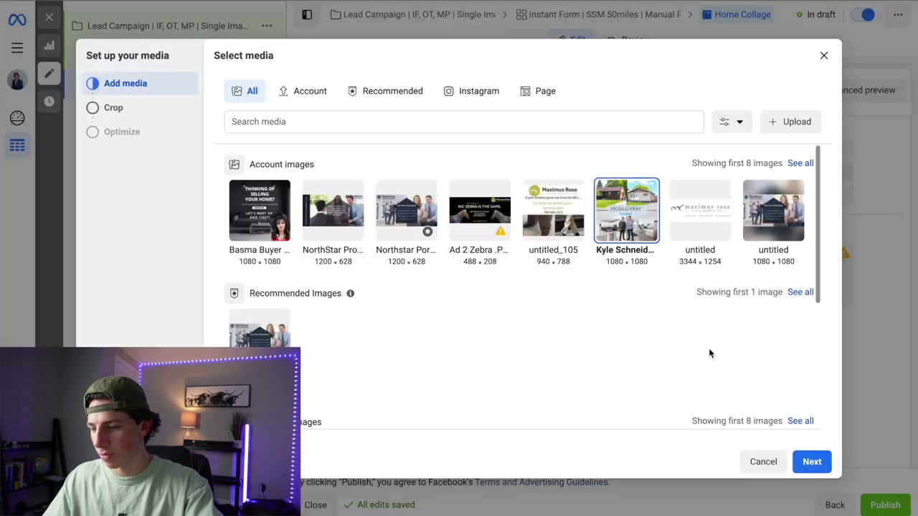
{"action": "left_click", "coordinate": [812, 462]}
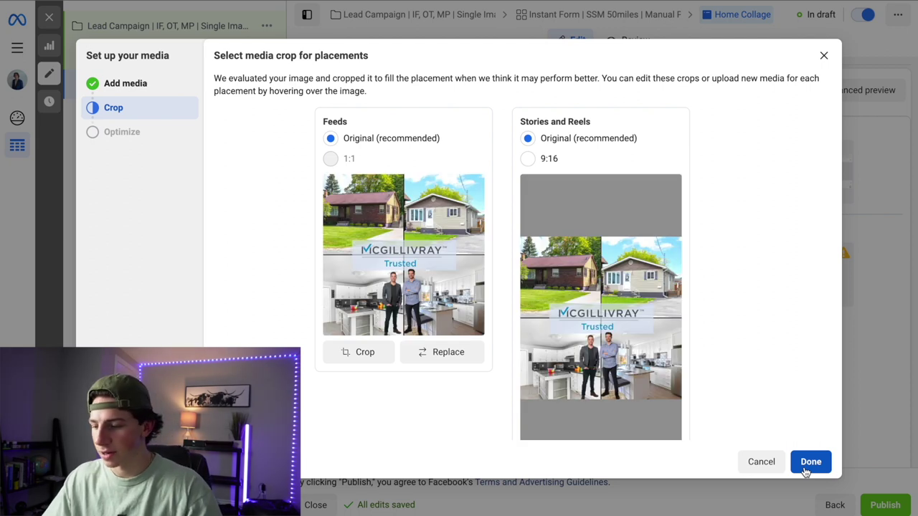
{"action": "left_click", "coordinate": [803, 467]}
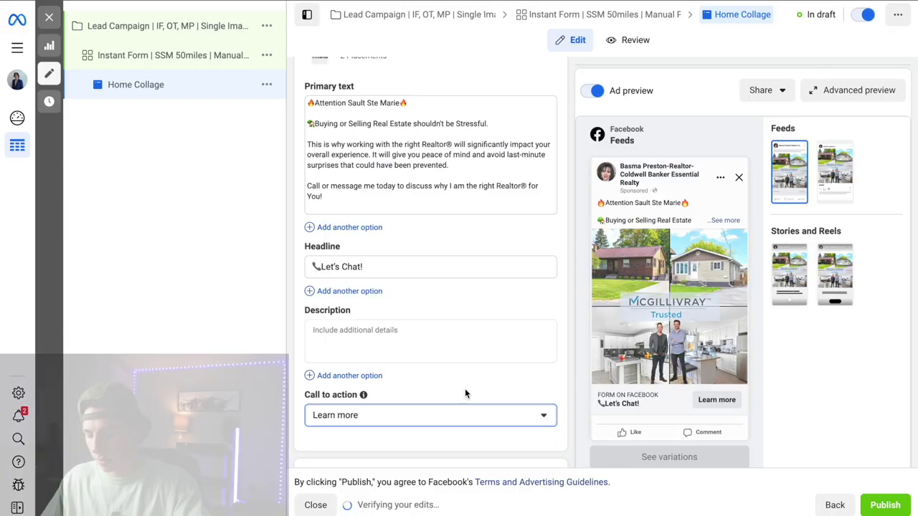
Review the list of available instant forms and the ad's tracking settings.
{"action": "scroll", "coordinate": [469, 375], "scroll_direction": "down", "scroll_amount": 5}
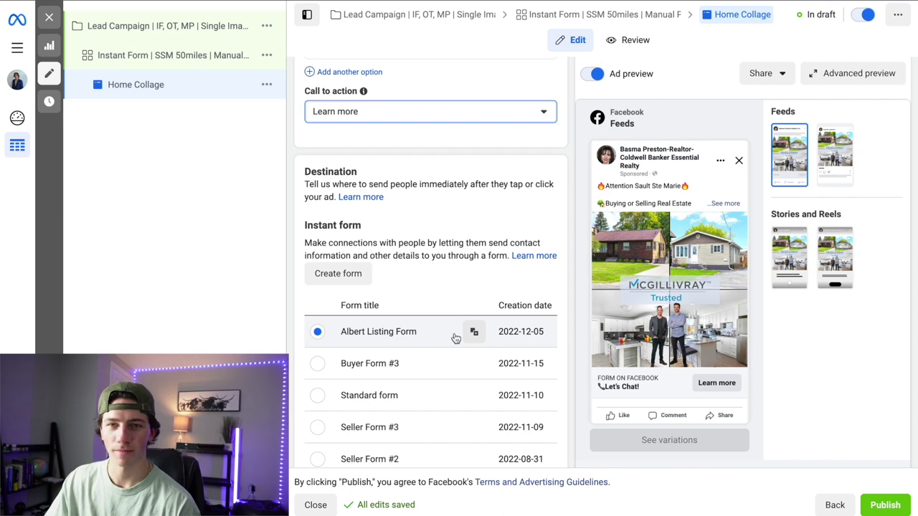
{"action": "scroll", "coordinate": [459, 342], "scroll_direction": "down", "scroll_amount": 10}
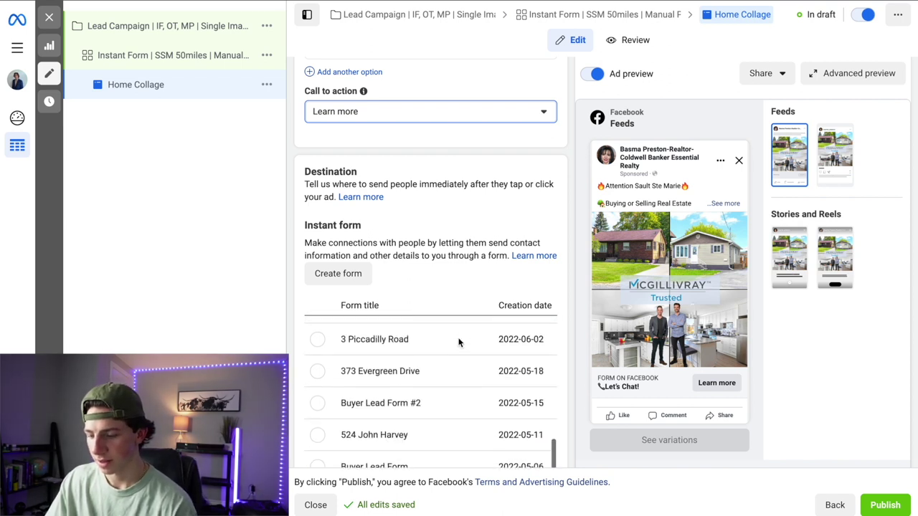
{"action": "scroll", "coordinate": [459, 342], "scroll_direction": "down", "scroll_amount": 3}
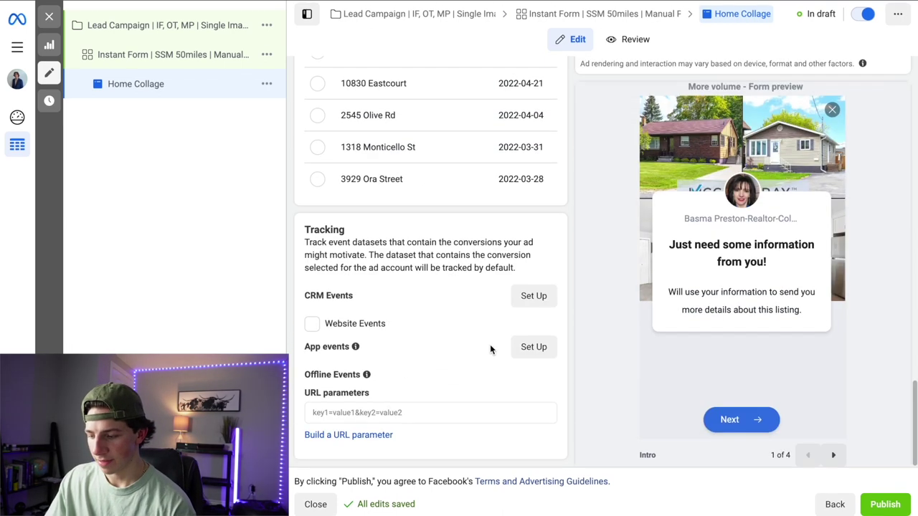
{"action": "scroll", "coordinate": [524, 346], "scroll_direction": "up", "scroll_amount": 4}
{"action": "scroll", "coordinate": [524, 346], "scroll_direction": "up", "scroll_amount": 2}
{"action": "scroll", "coordinate": [523, 346], "scroll_direction": "down", "scroll_amount": 5}
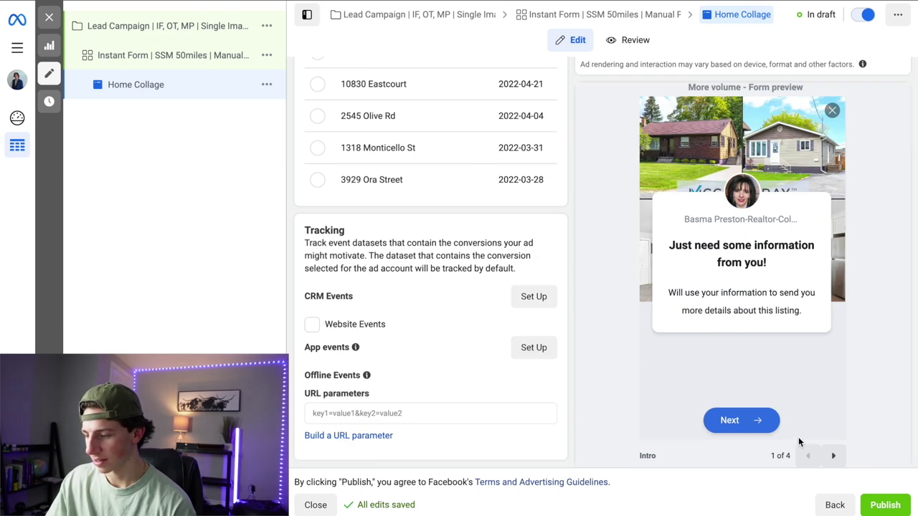
Page through the selected instant form's preview from the intro to the message for leads and back.
{"action": "left_click", "coordinate": [835, 457]}
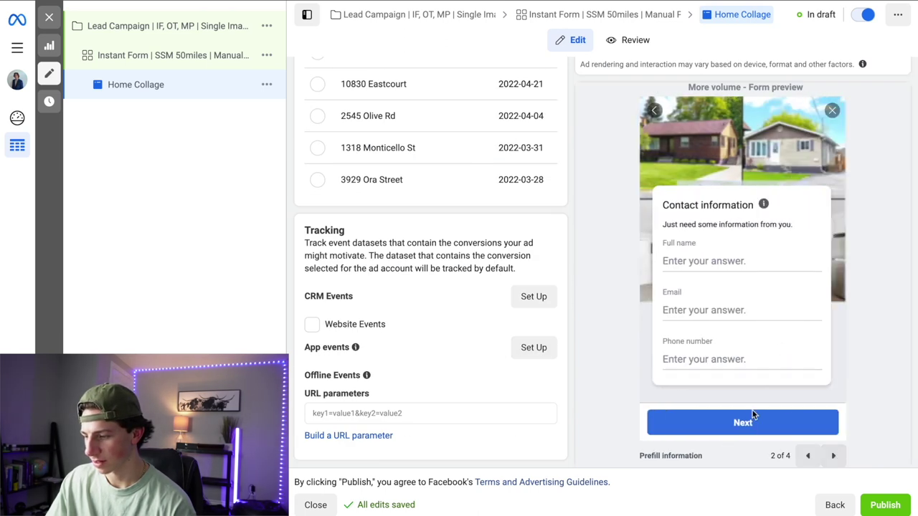
{"action": "left_click", "coordinate": [831, 456]}
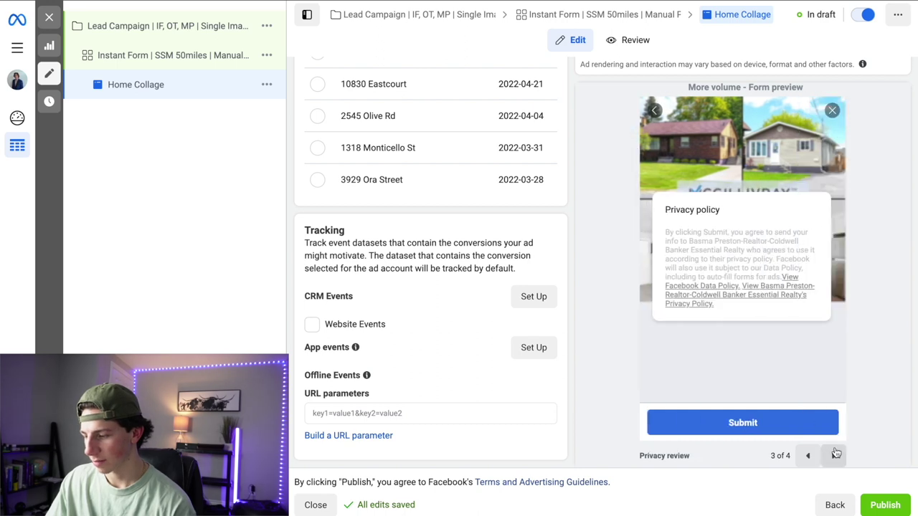
{"action": "left_click", "coordinate": [835, 454]}
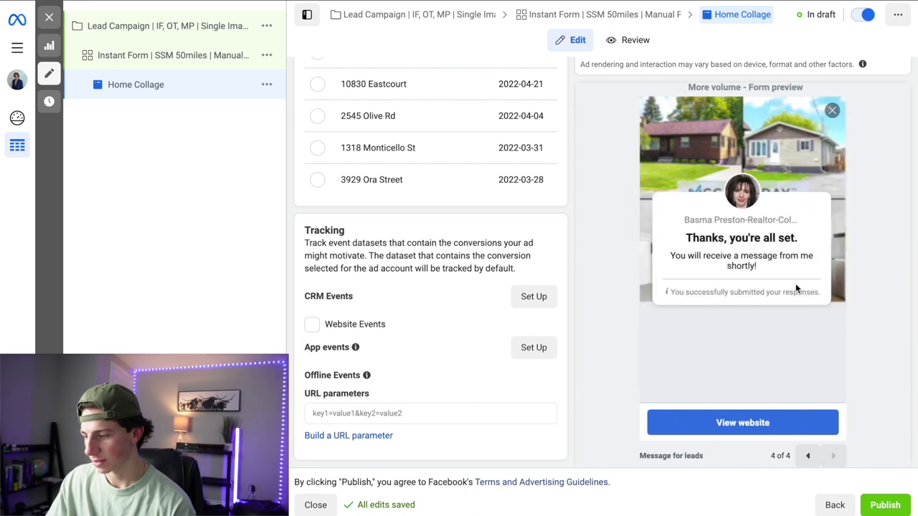
{"action": "left_click", "coordinate": [804, 456]}
{"action": "left_click", "coordinate": [804, 456]}
{"action": "left_click", "coordinate": [804, 456]}
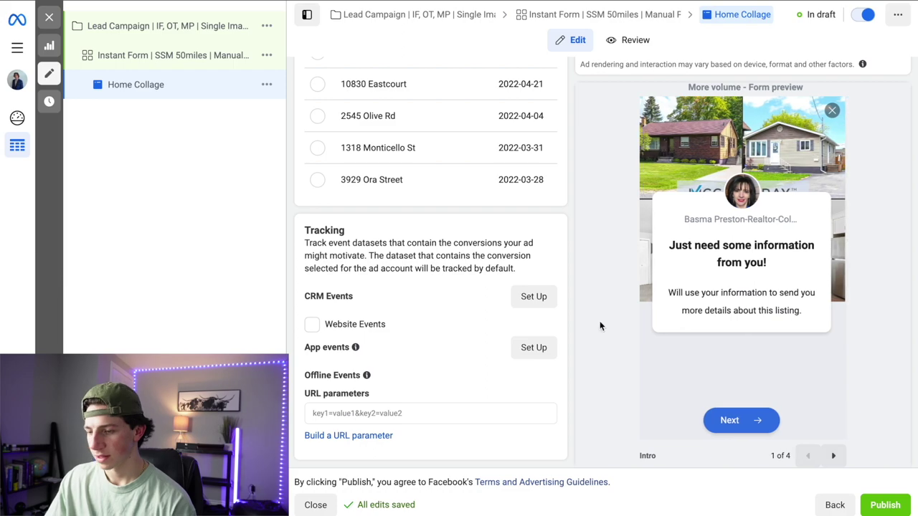
{"action": "scroll", "coordinate": [509, 248], "scroll_direction": "up", "scroll_amount": 10}
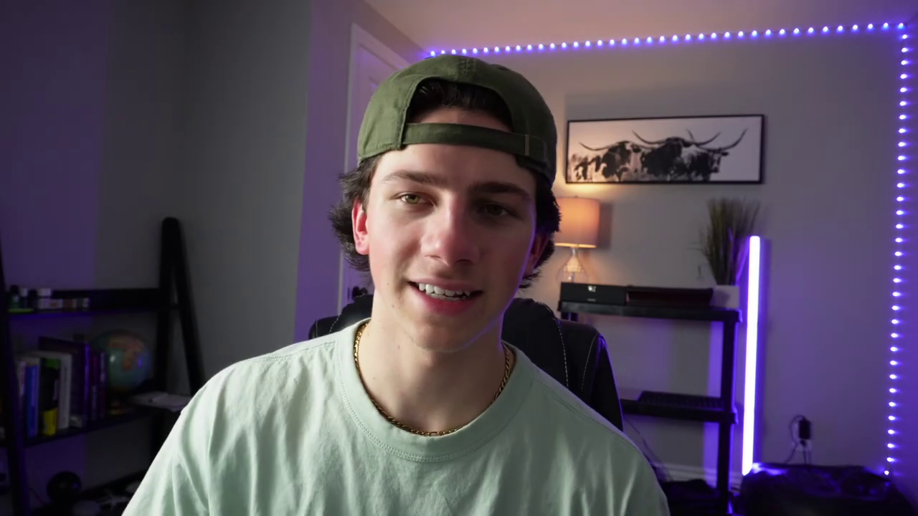